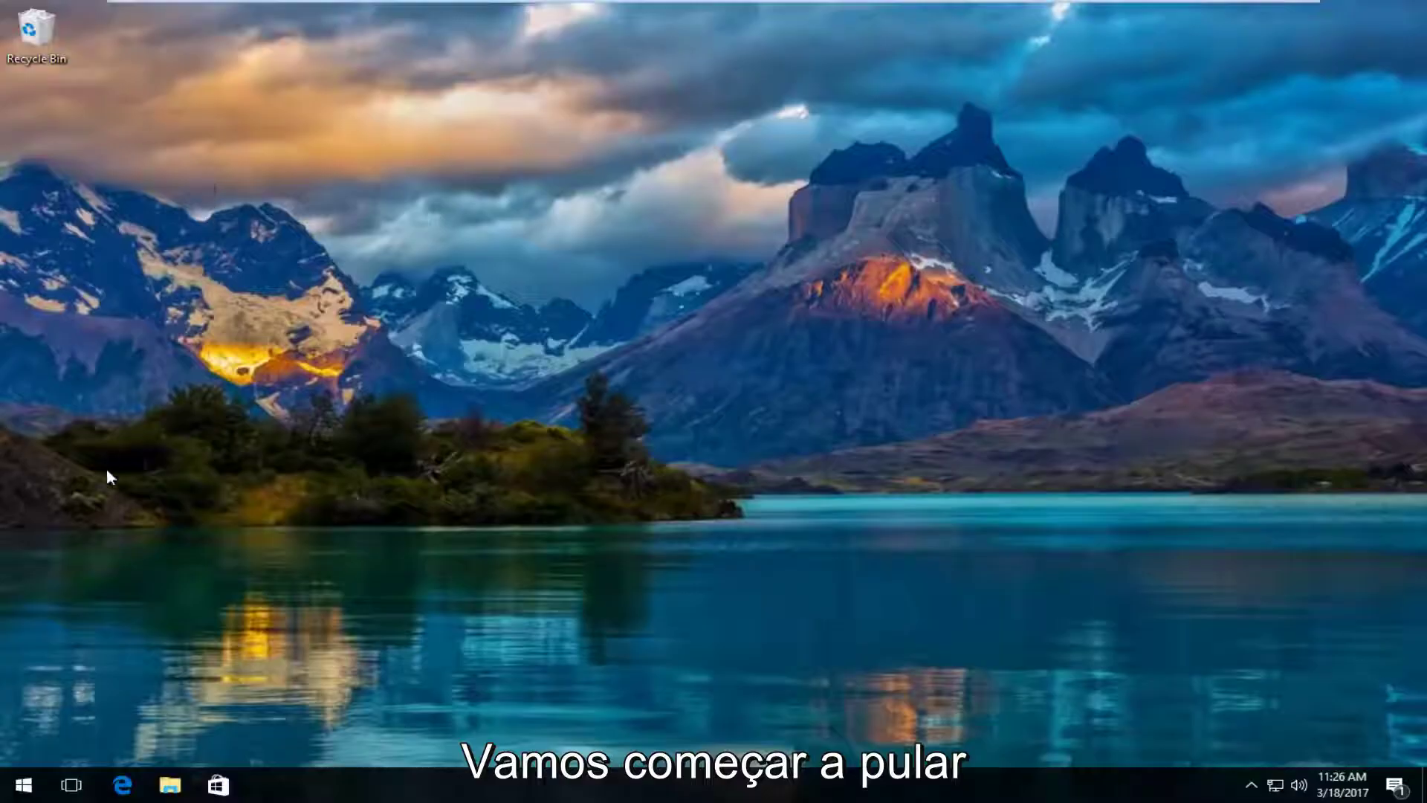
Search the Start menu for 'settings' and launch Windows Settings
left_click(23, 785)
type("sett")
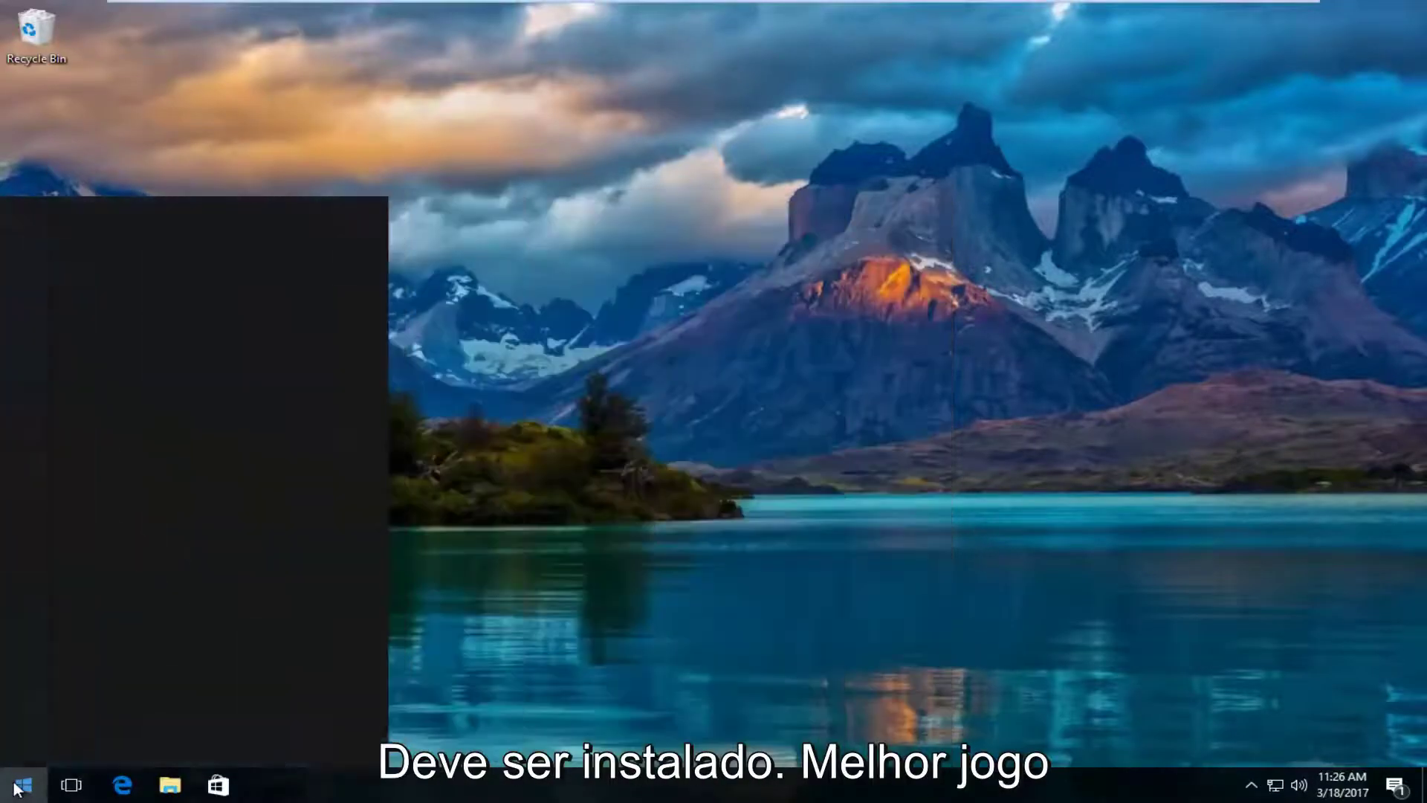
type("ings")
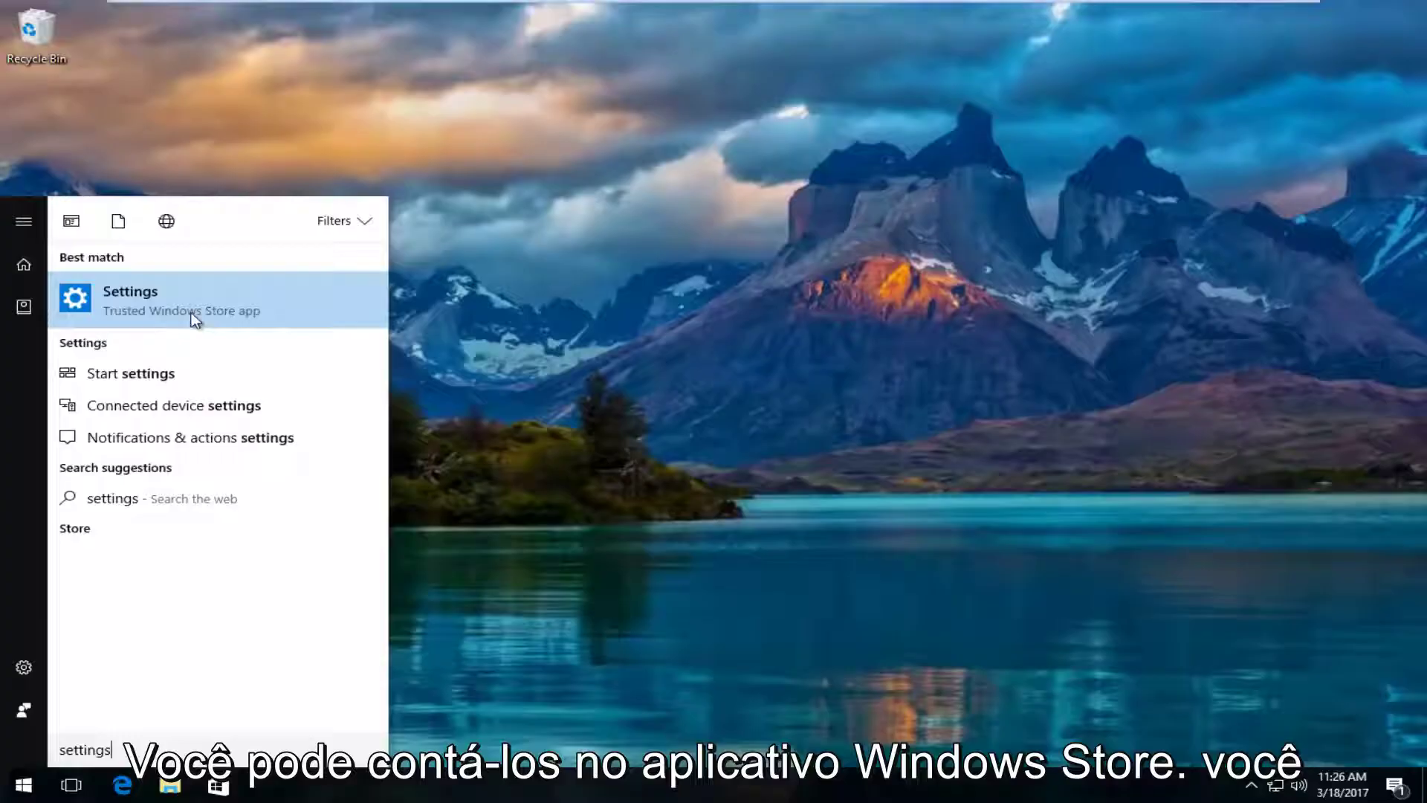
left_click(127, 299)
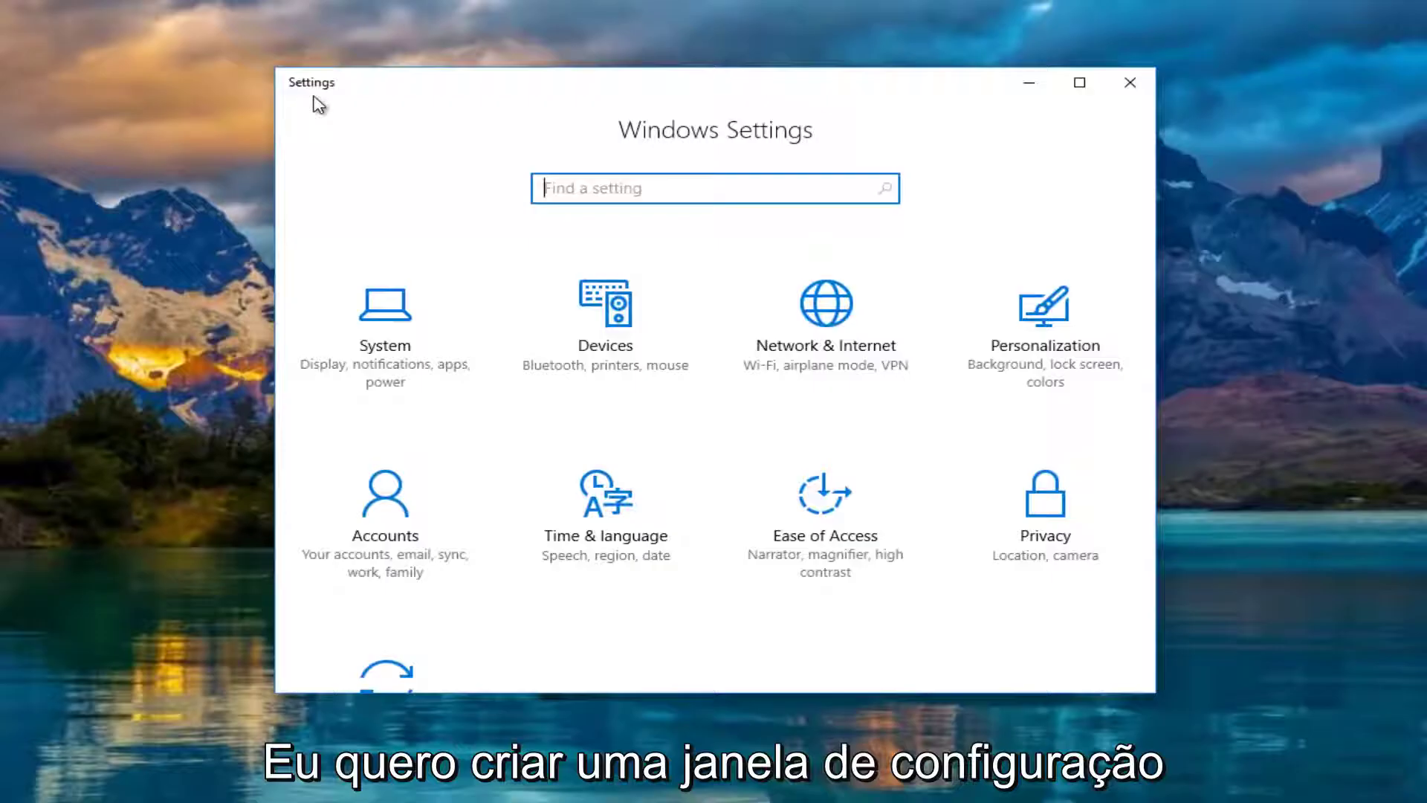
Go to System > Display and run Identify and Detect to look for connected monitors
left_click(399, 323)
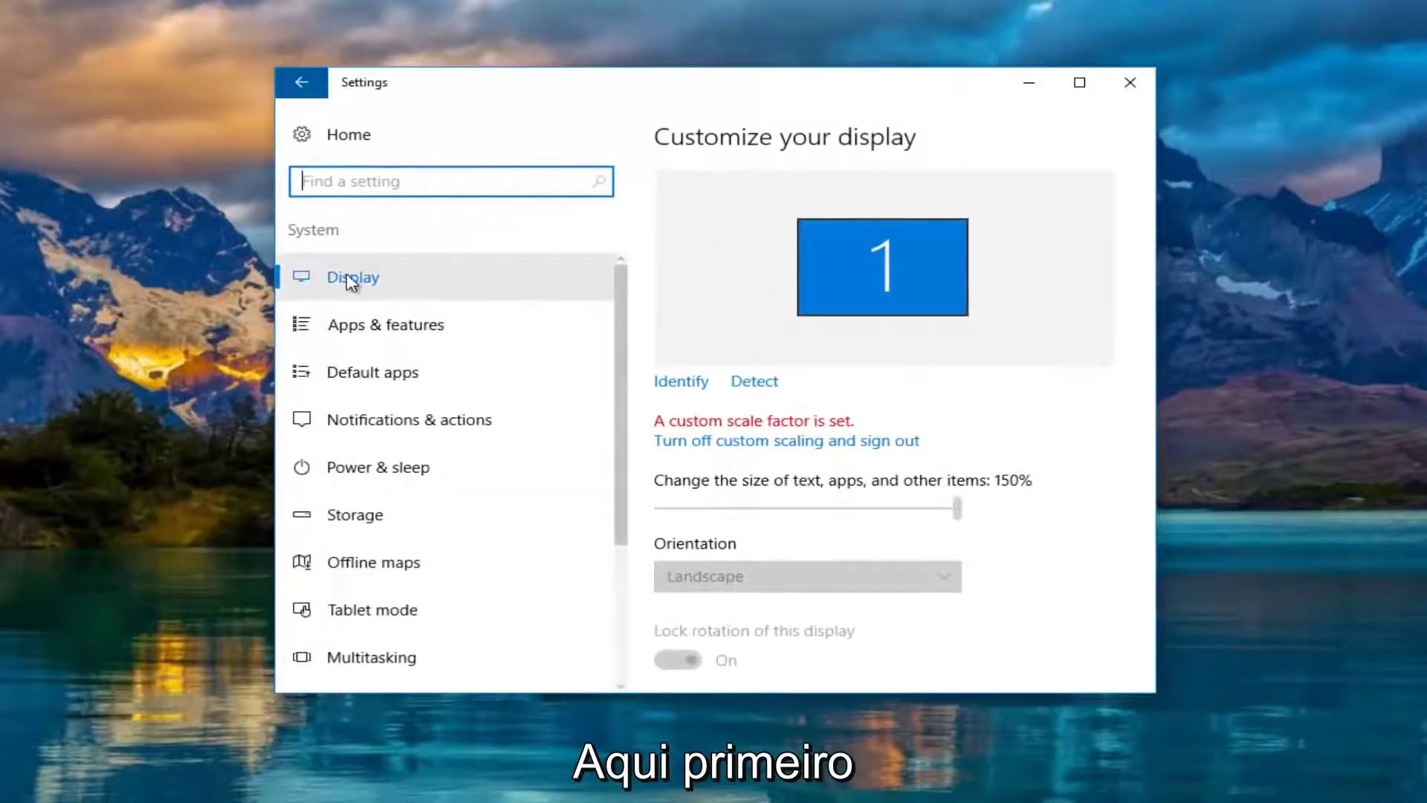
left_click(345, 278)
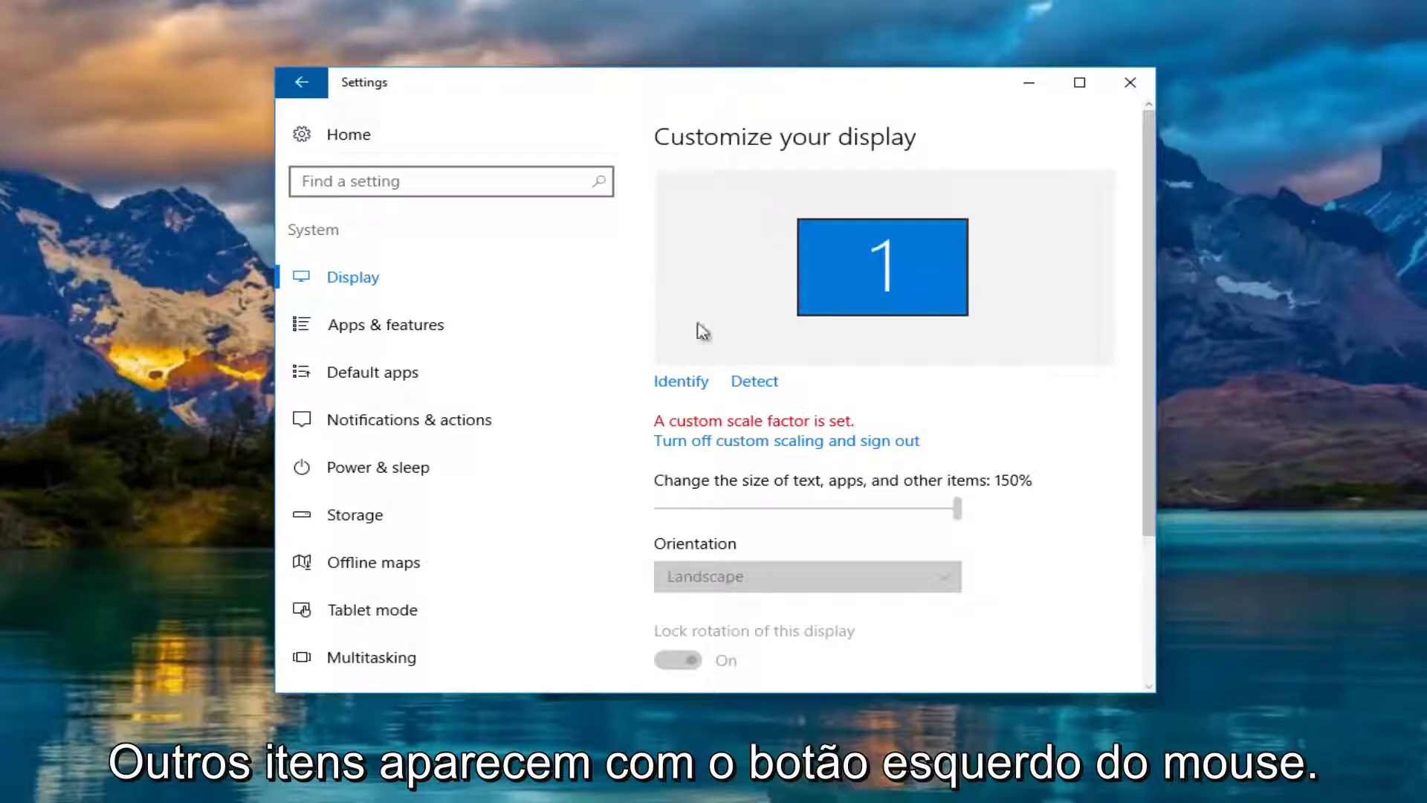
left_click(691, 386)
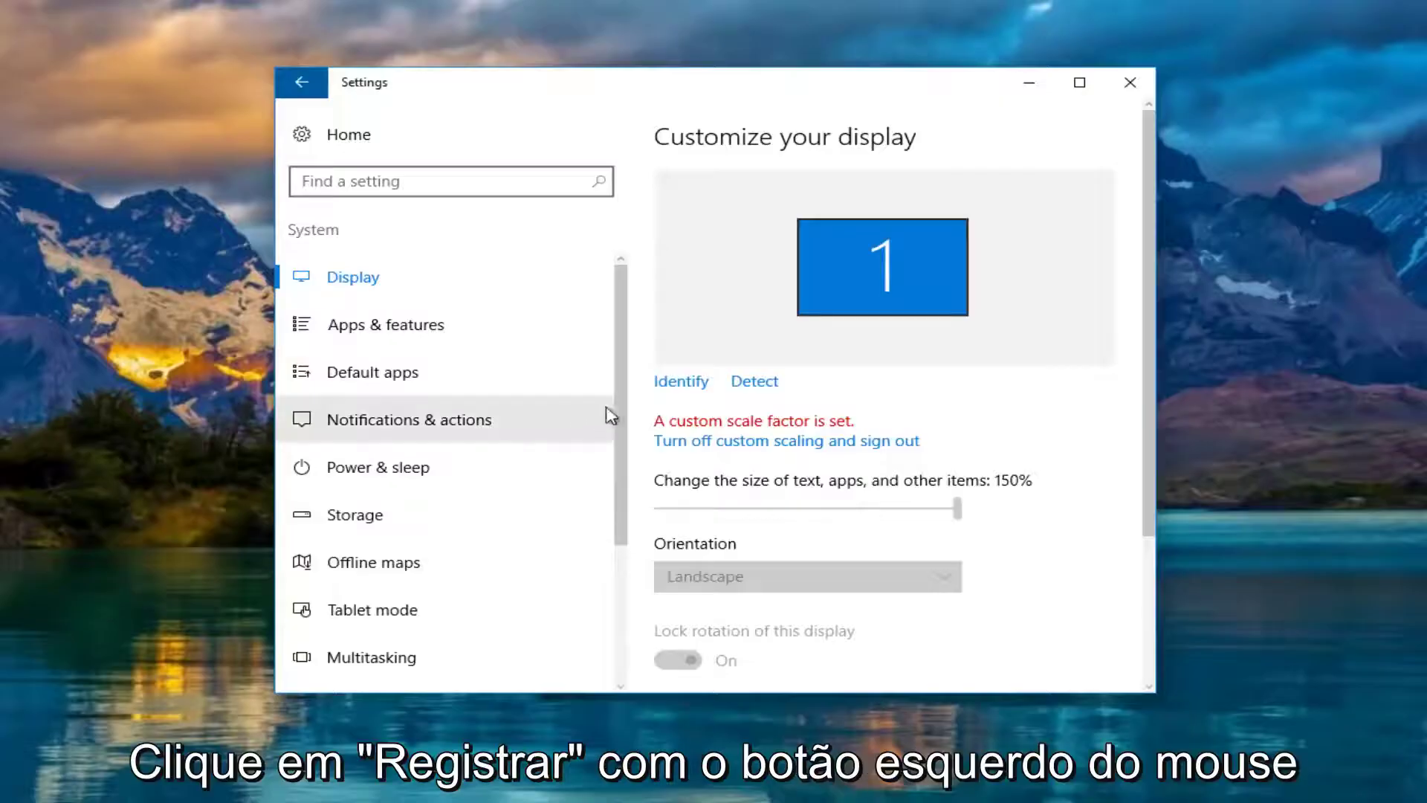
left_click(751, 385)
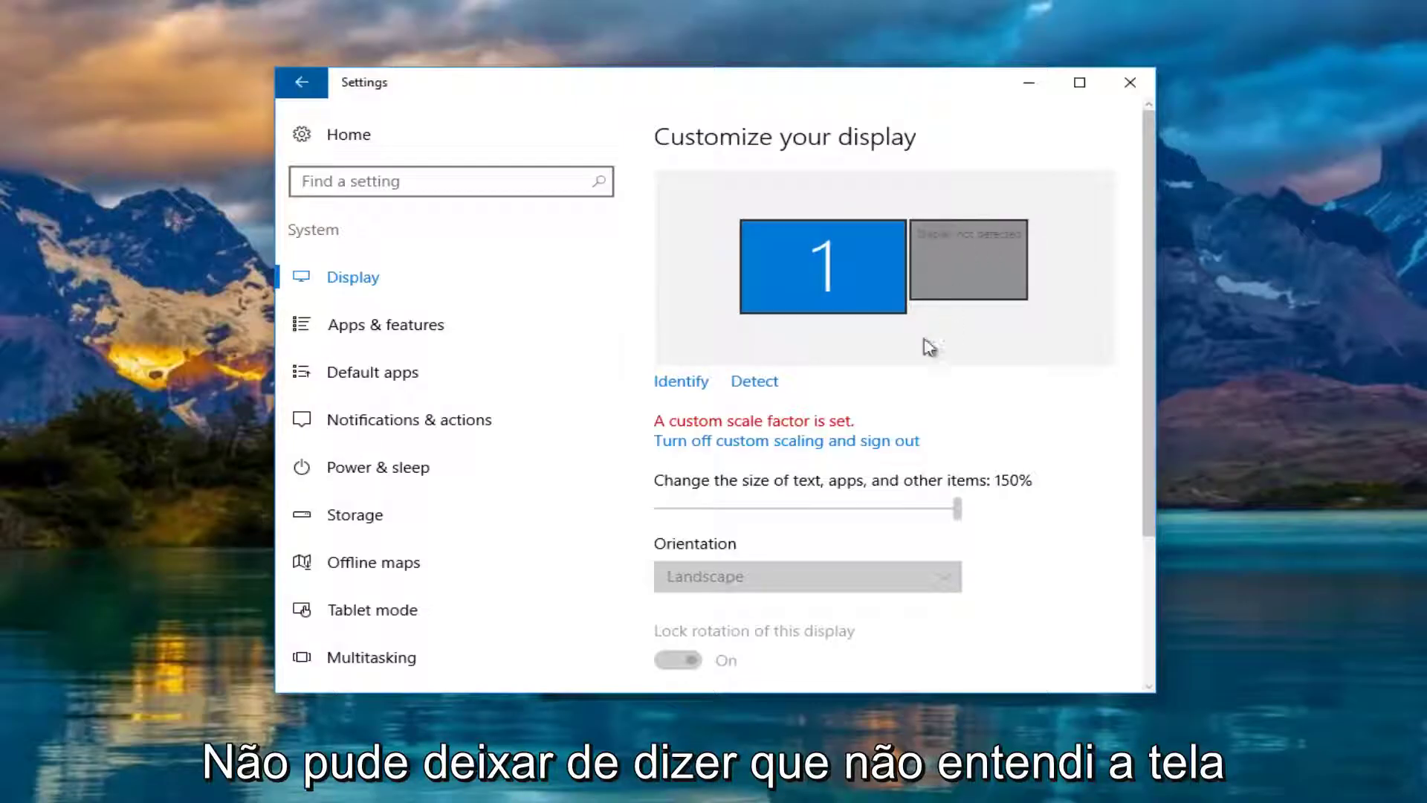
Select the second 'Display not detected' tile, switching between it and display 1
left_click(942, 266)
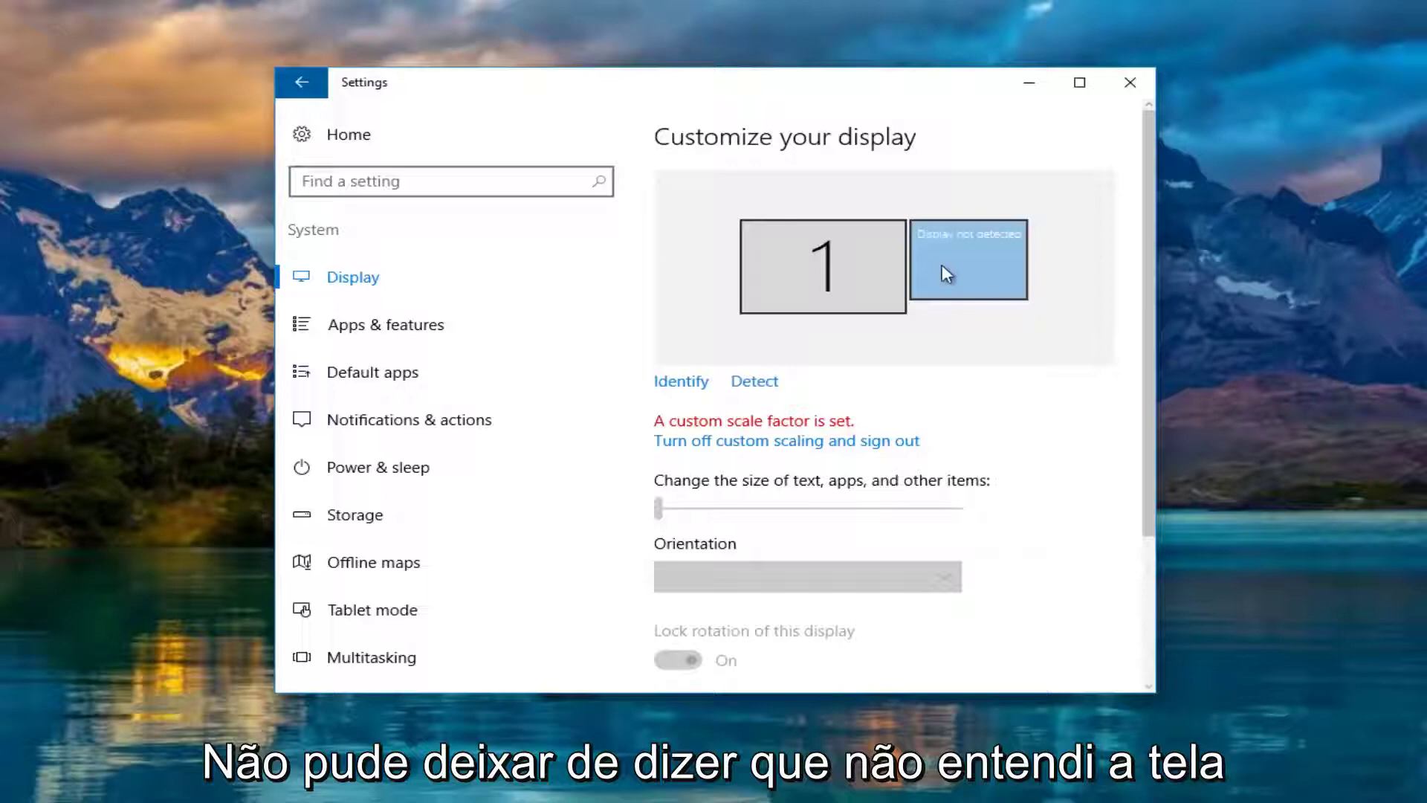
left_click(840, 277)
left_click(944, 270)
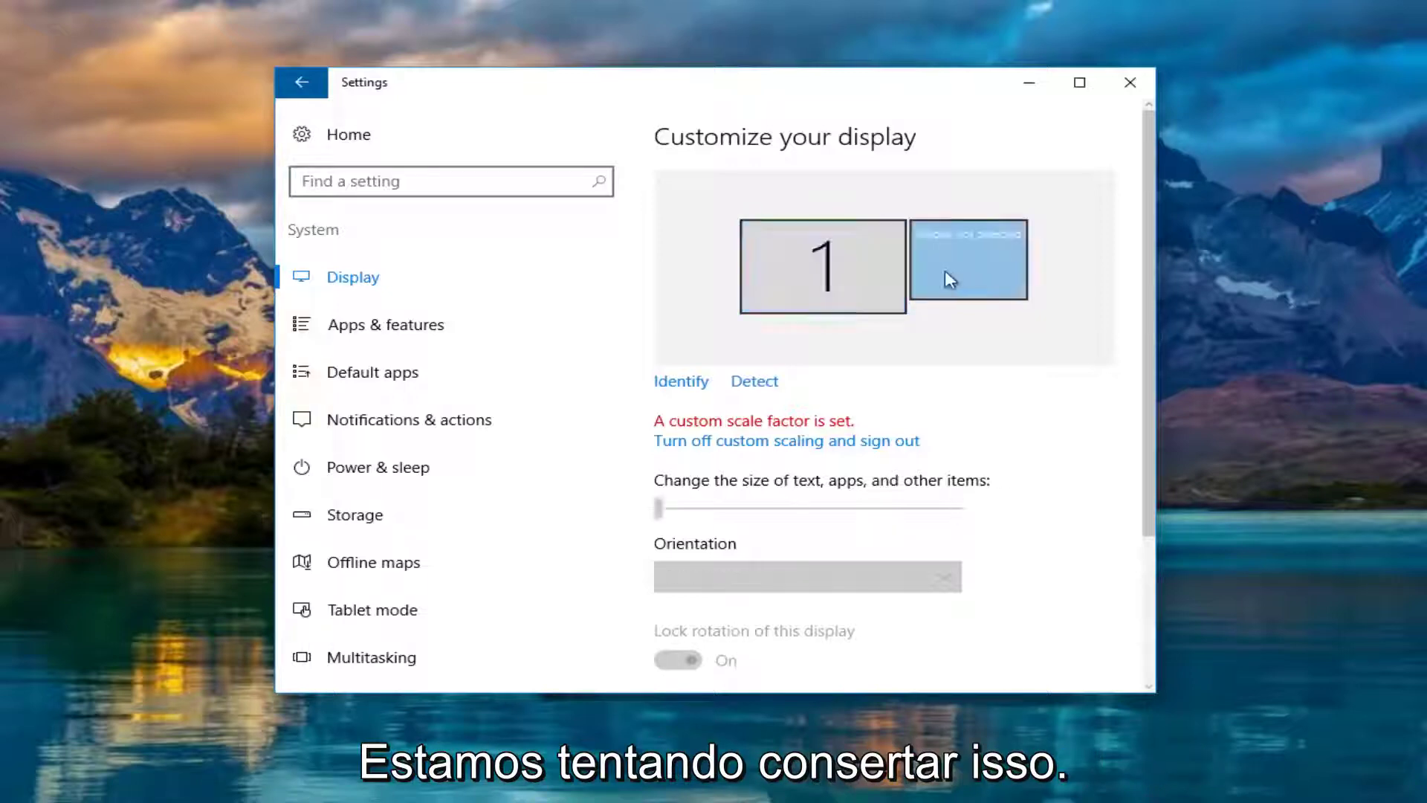
scroll(758, 301, "down", 2)
scroll(891, 231, "up", 2)
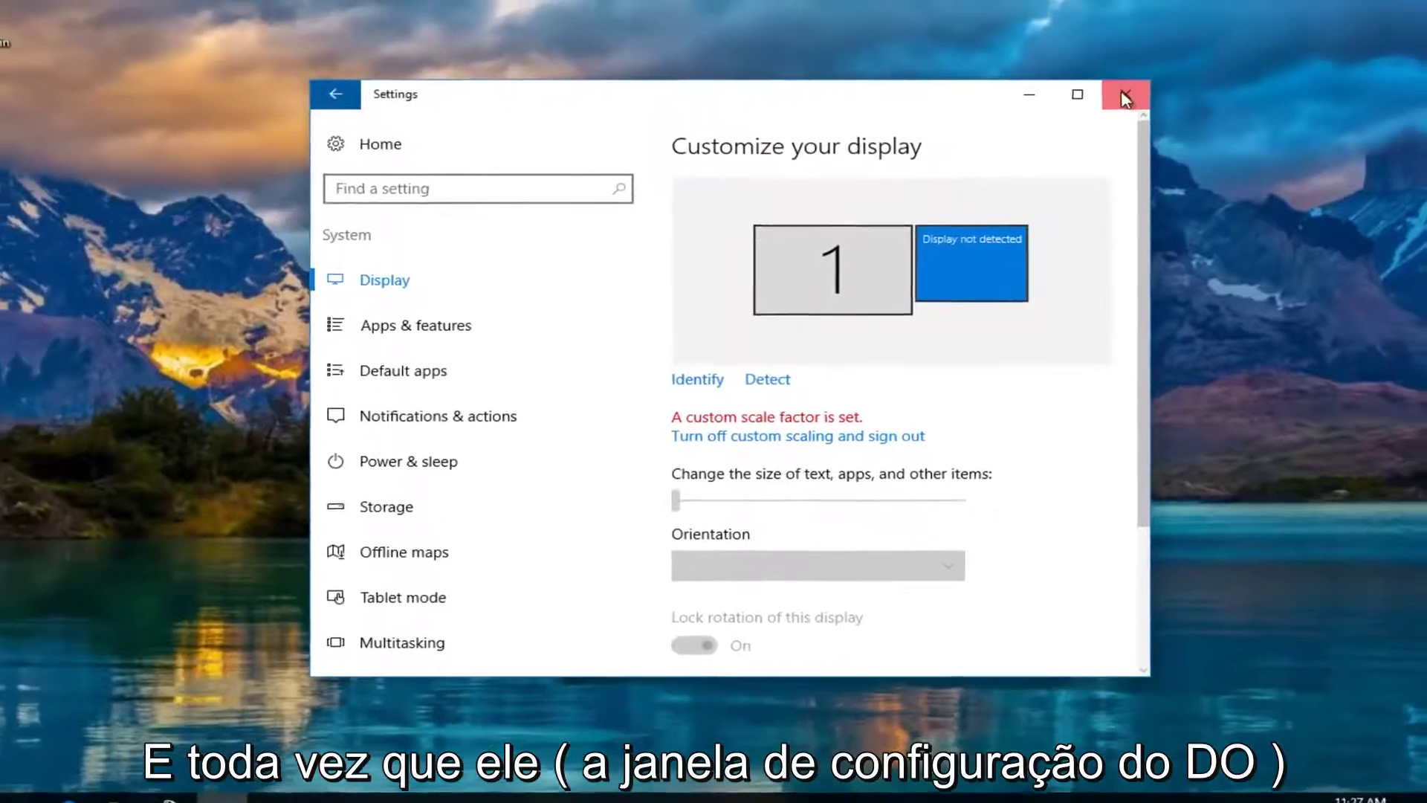
Close Settings, then search the Start menu for 'device manager' and launch Device Manager
left_click(1123, 98)
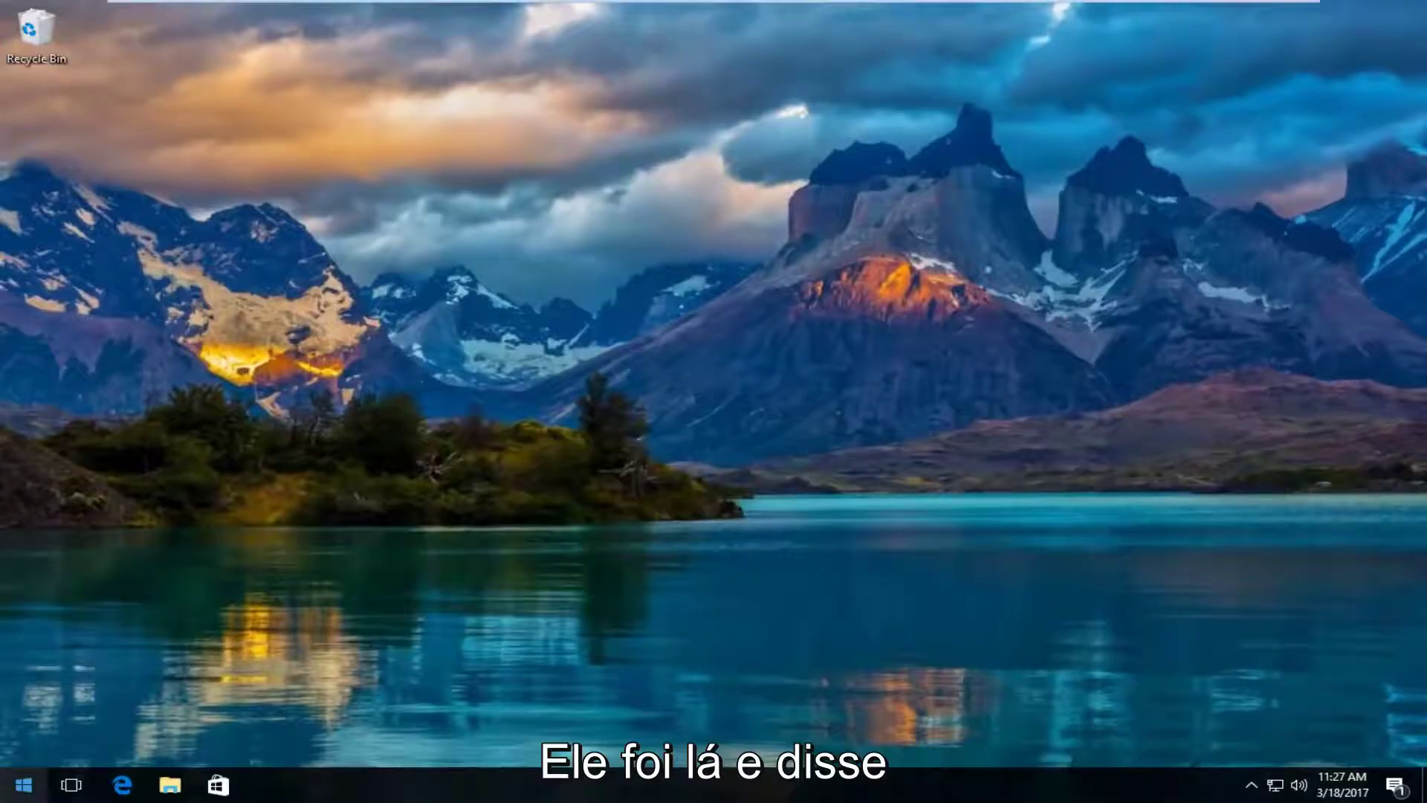
left_click(22, 785)
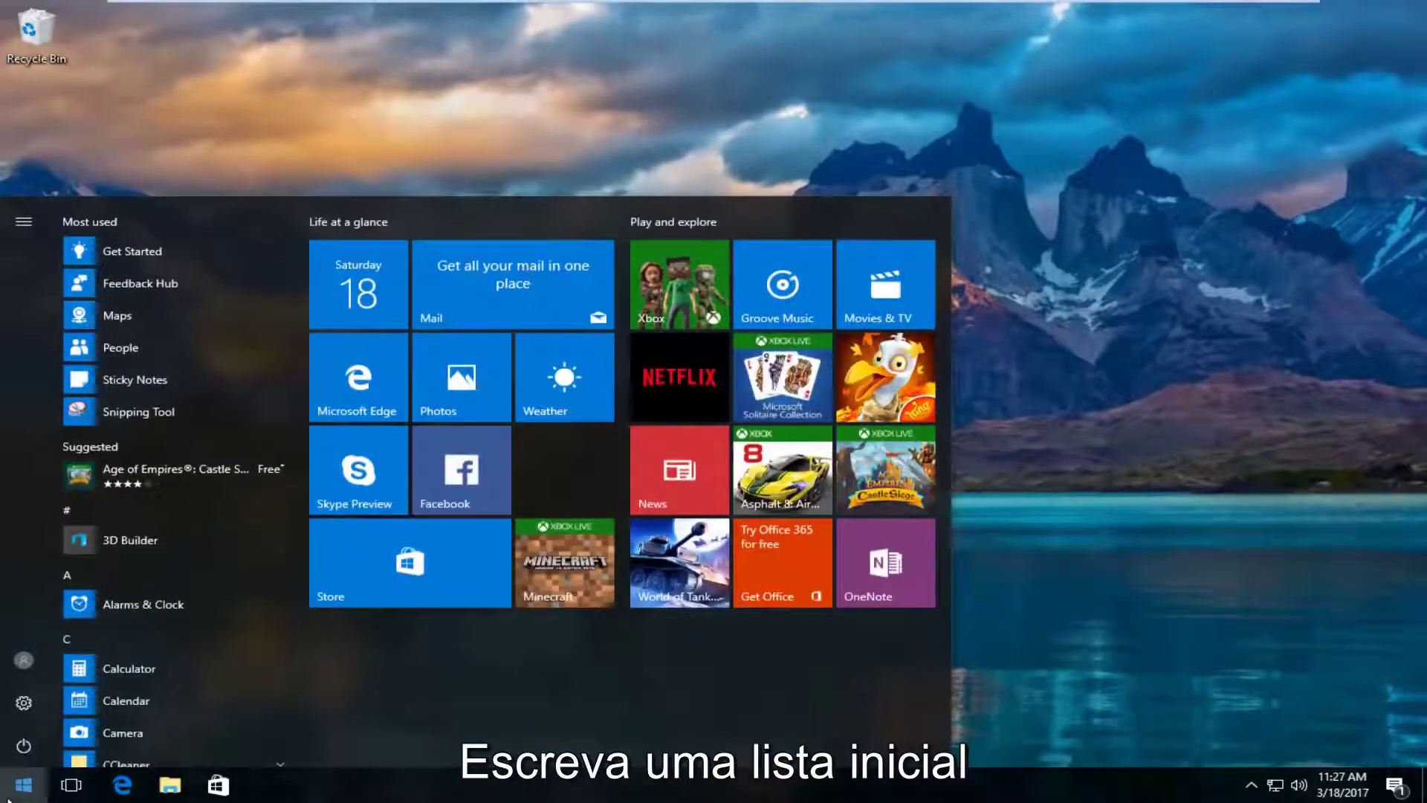
type("device ma")
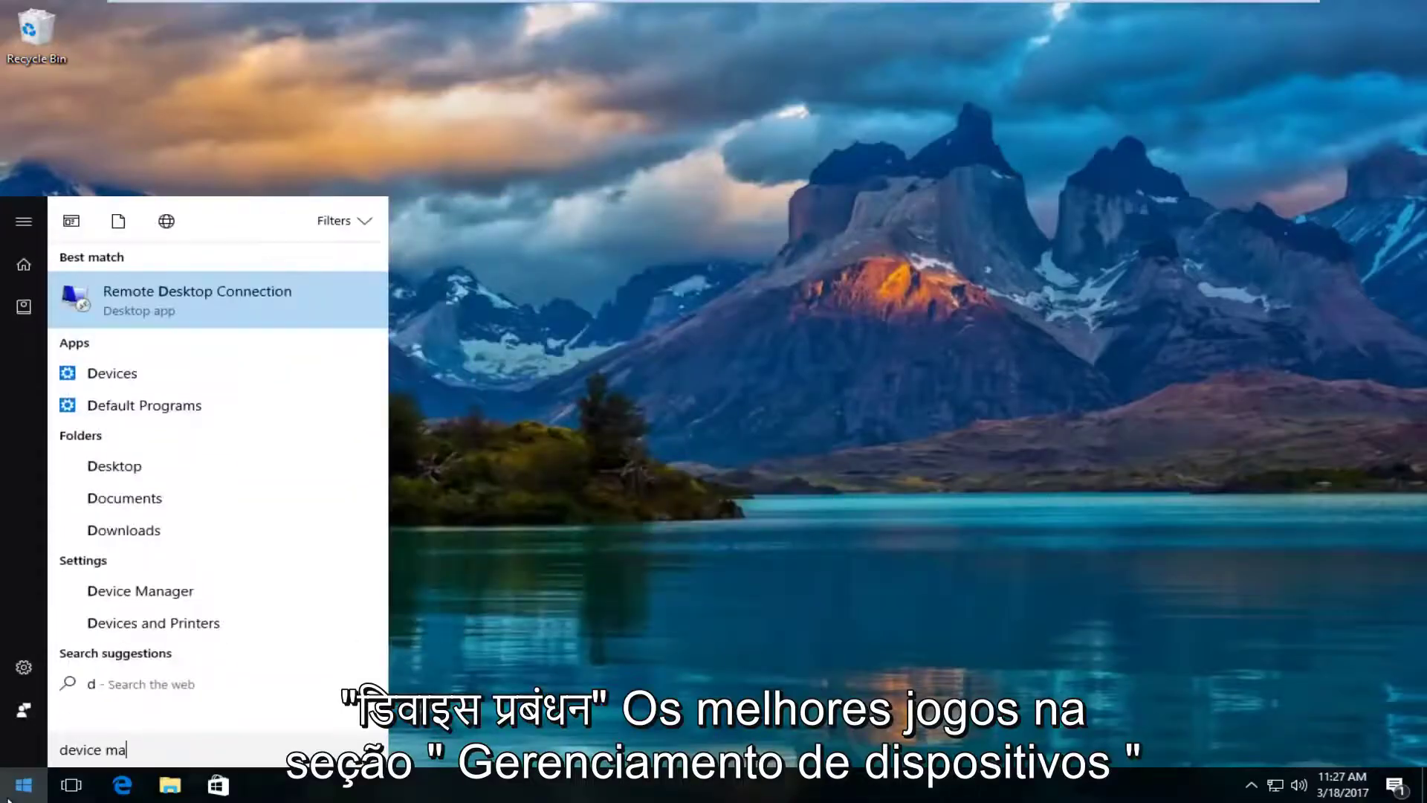
type("nager")
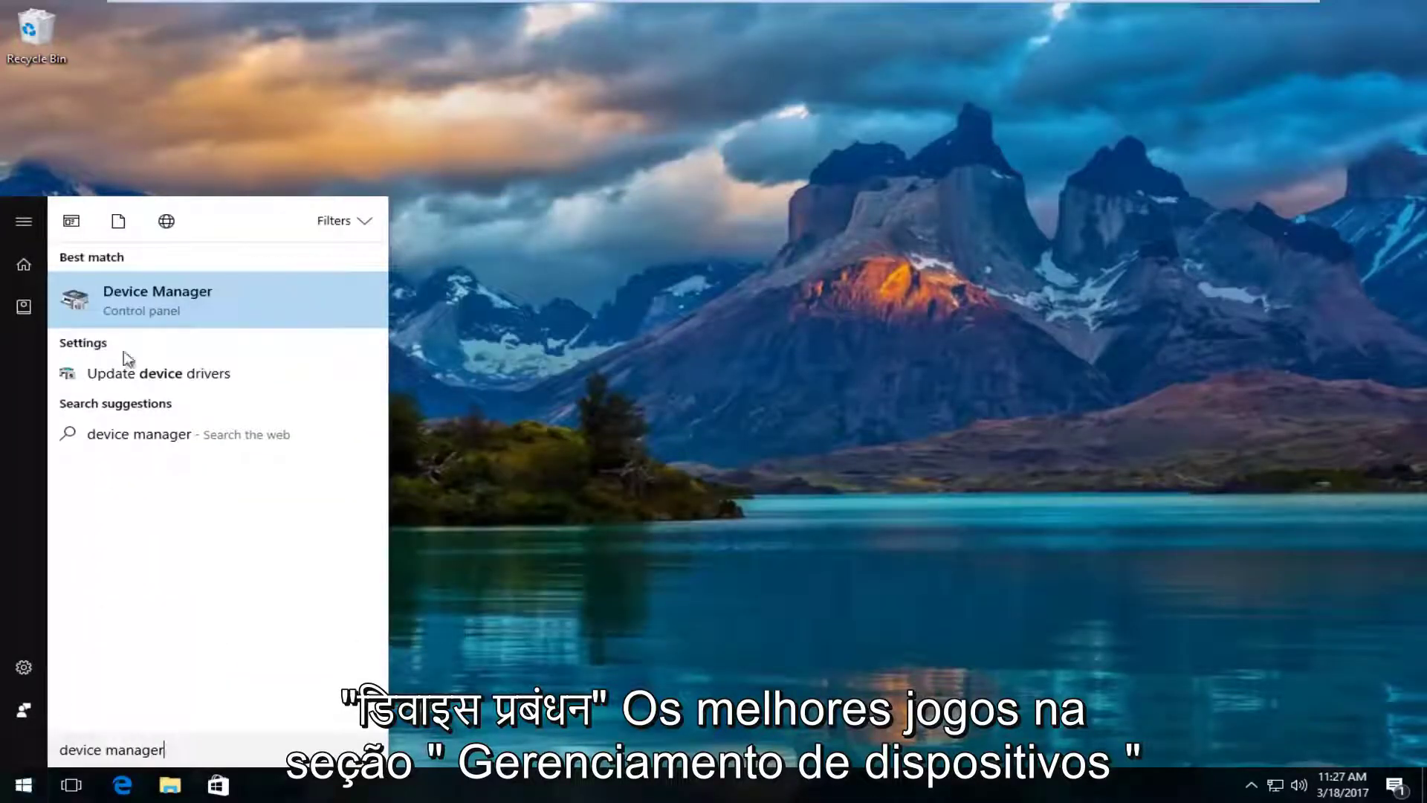
left_click(127, 309)
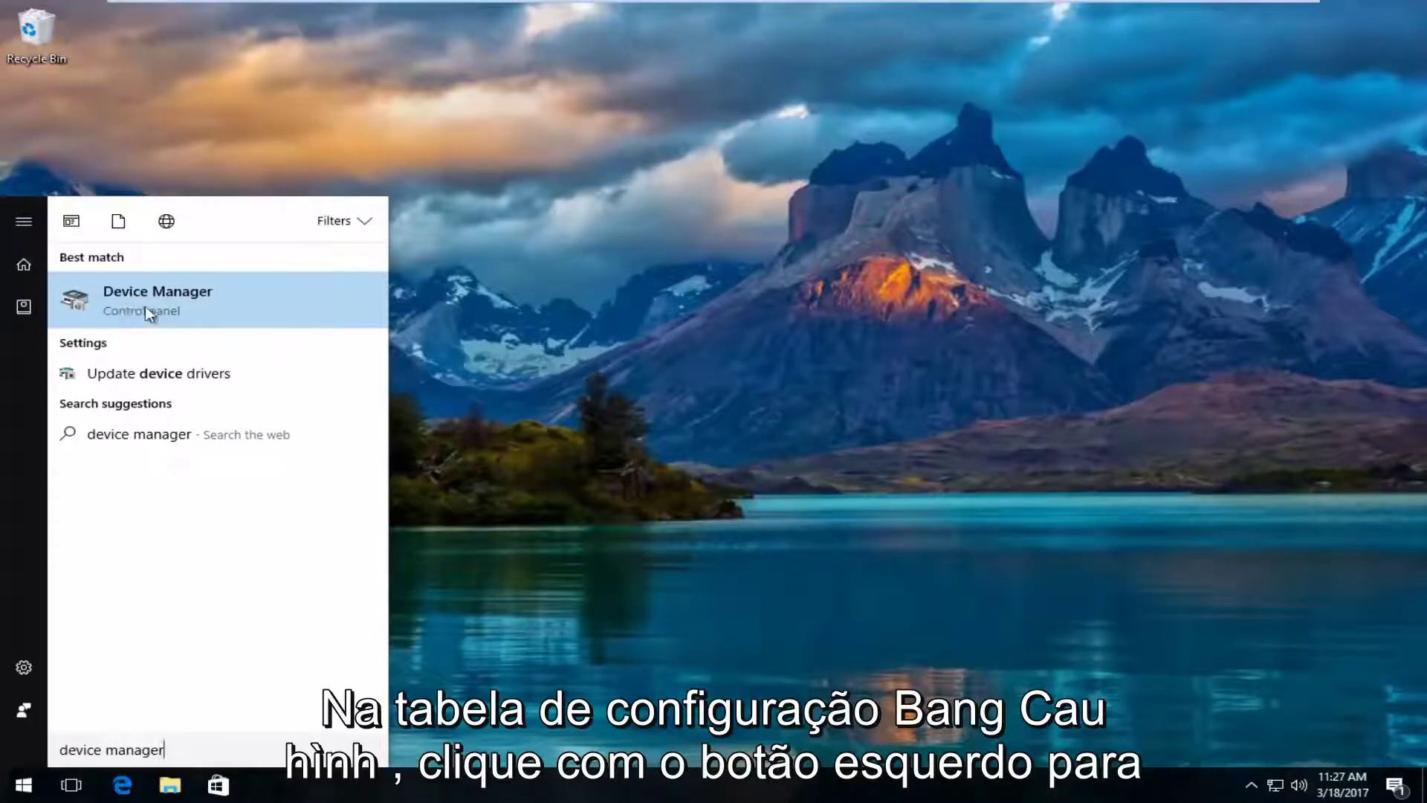
left_click(136, 301)
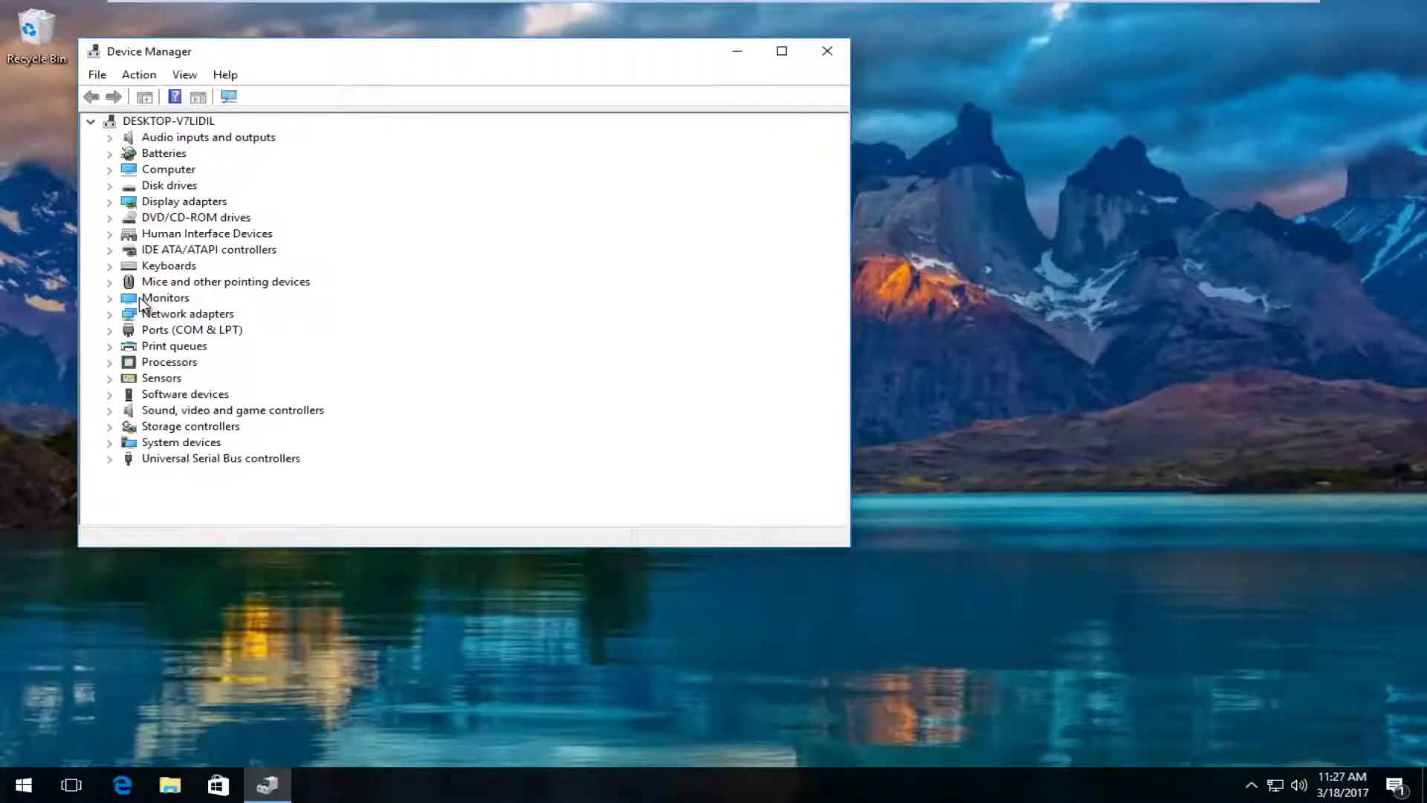
Expand Display adapters and start Update Driver Software for the VMware SVGA 3D adapter
left_click_drag(469, 52, 740, 73)
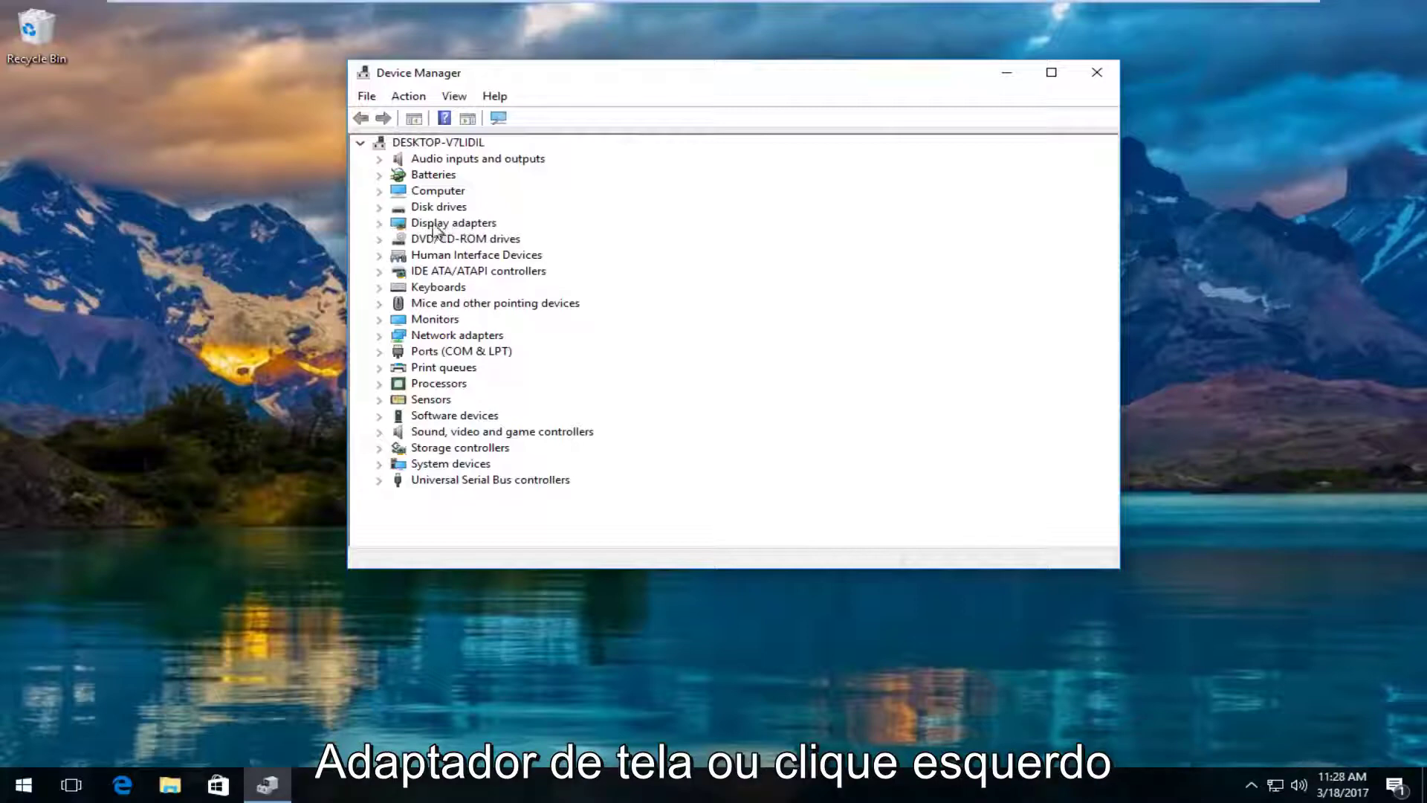
left_click(378, 223)
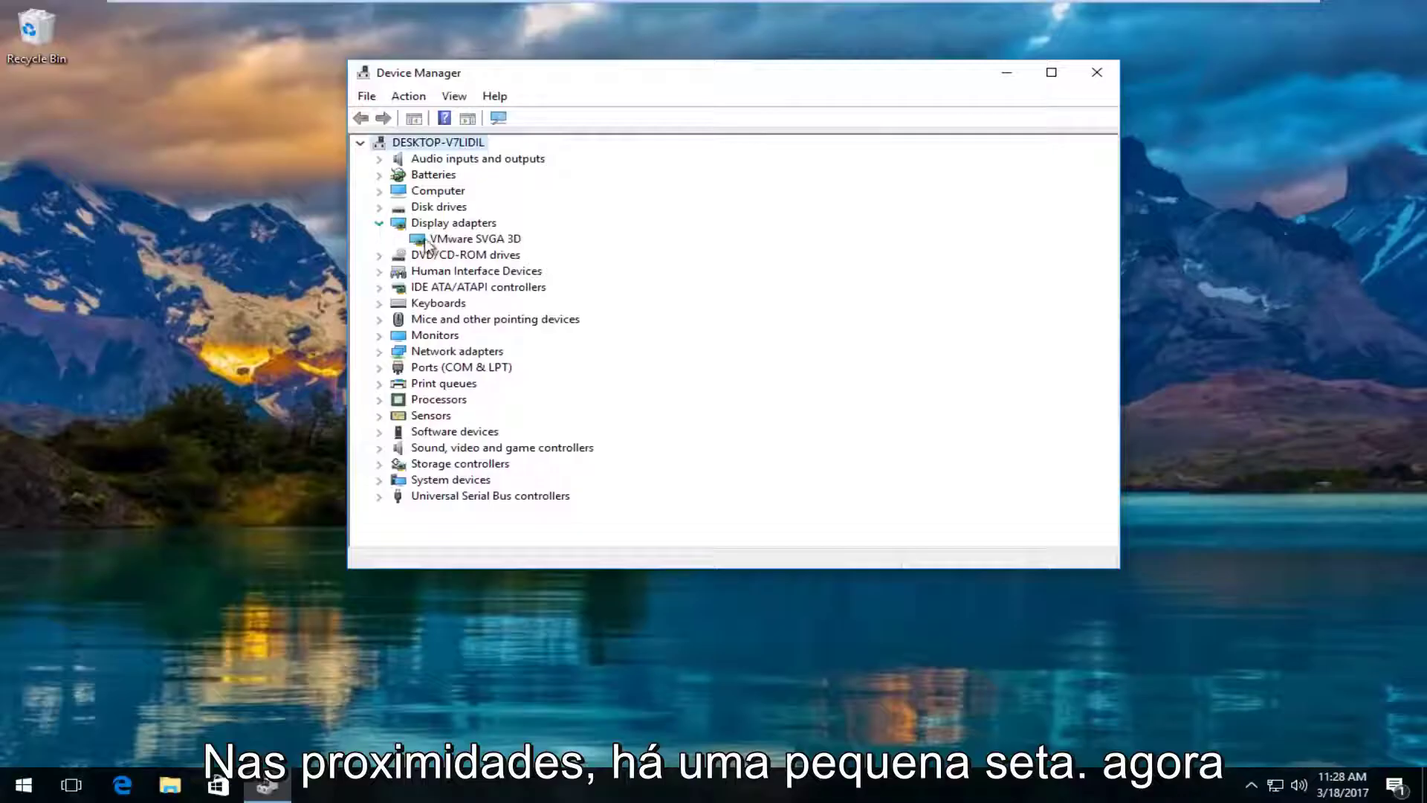
left_click(469, 239)
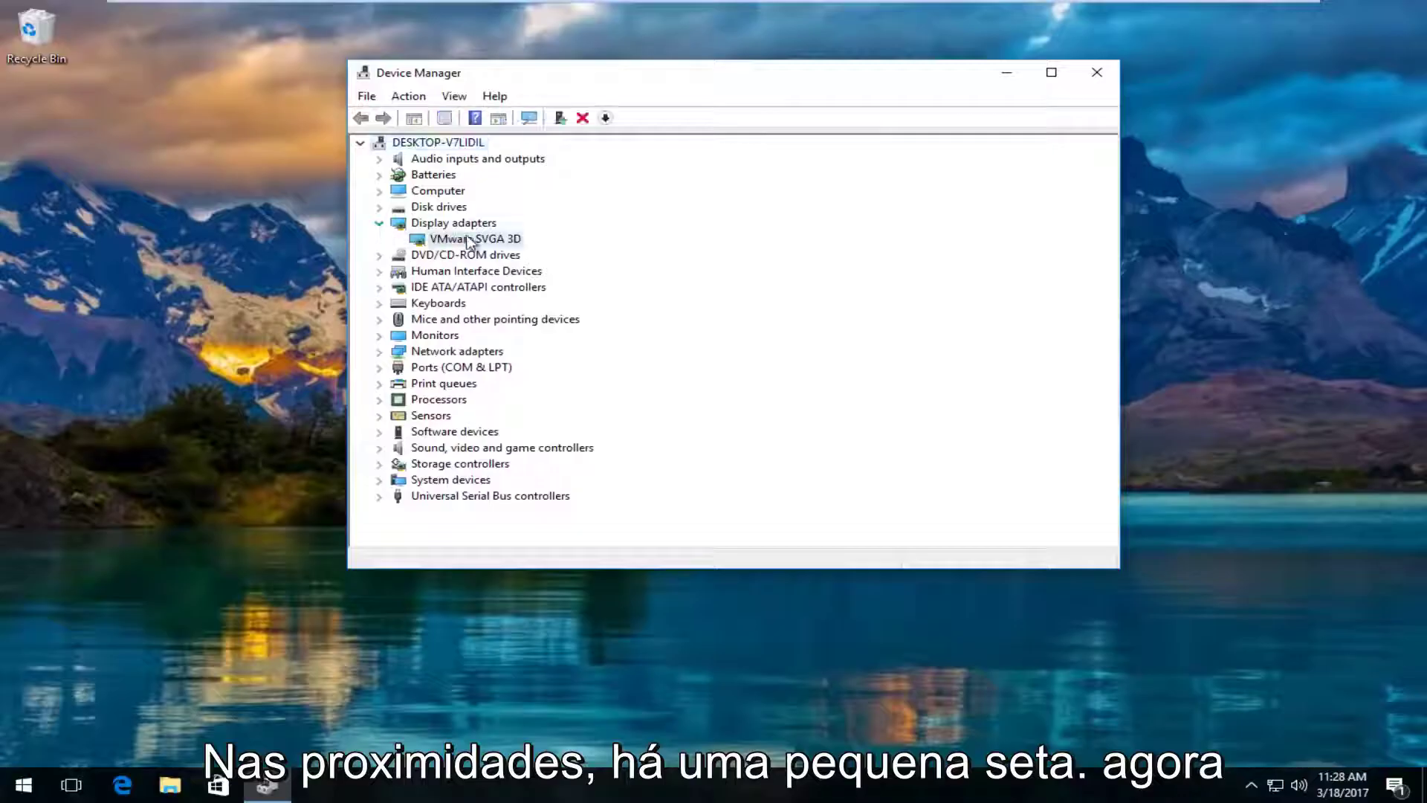
right_click(445, 241)
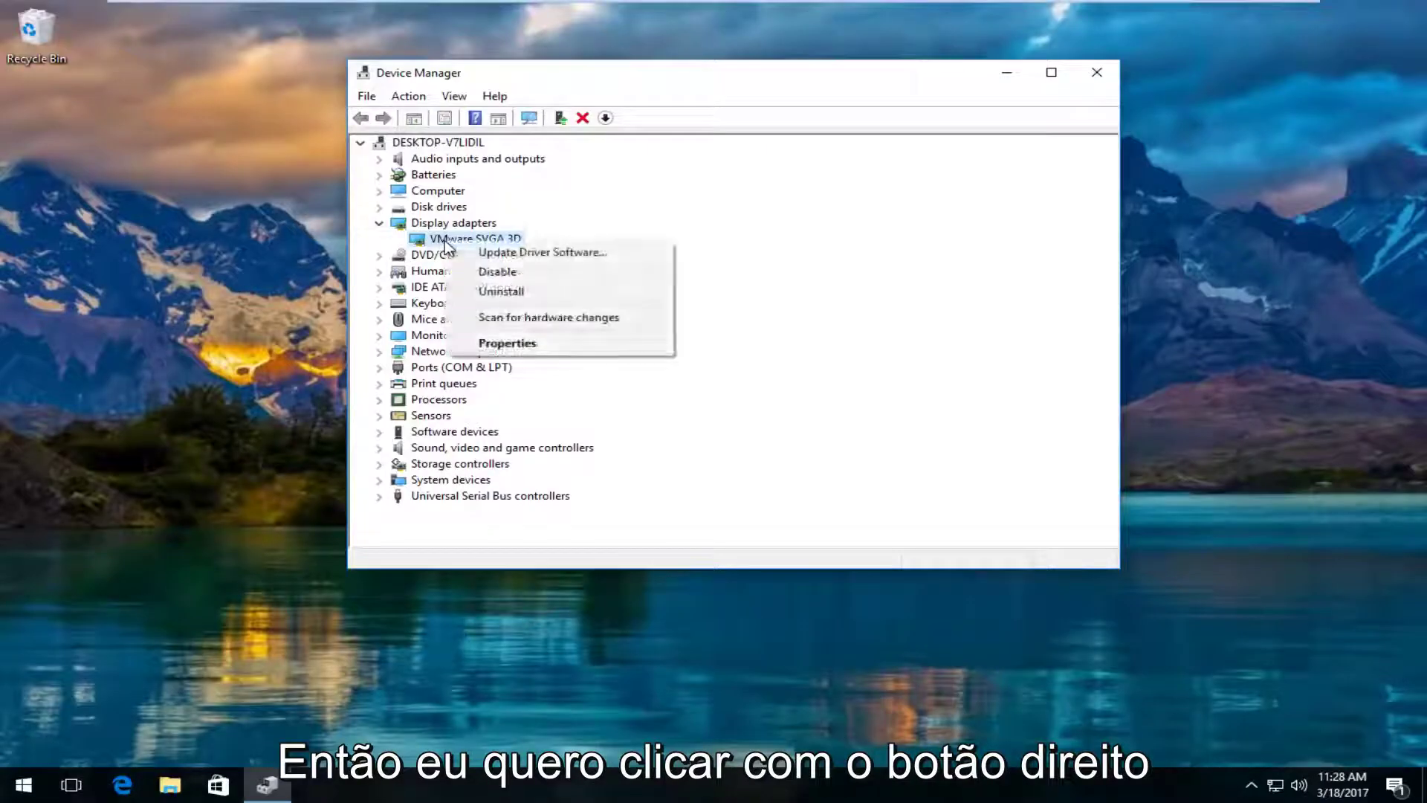
left_click(521, 253)
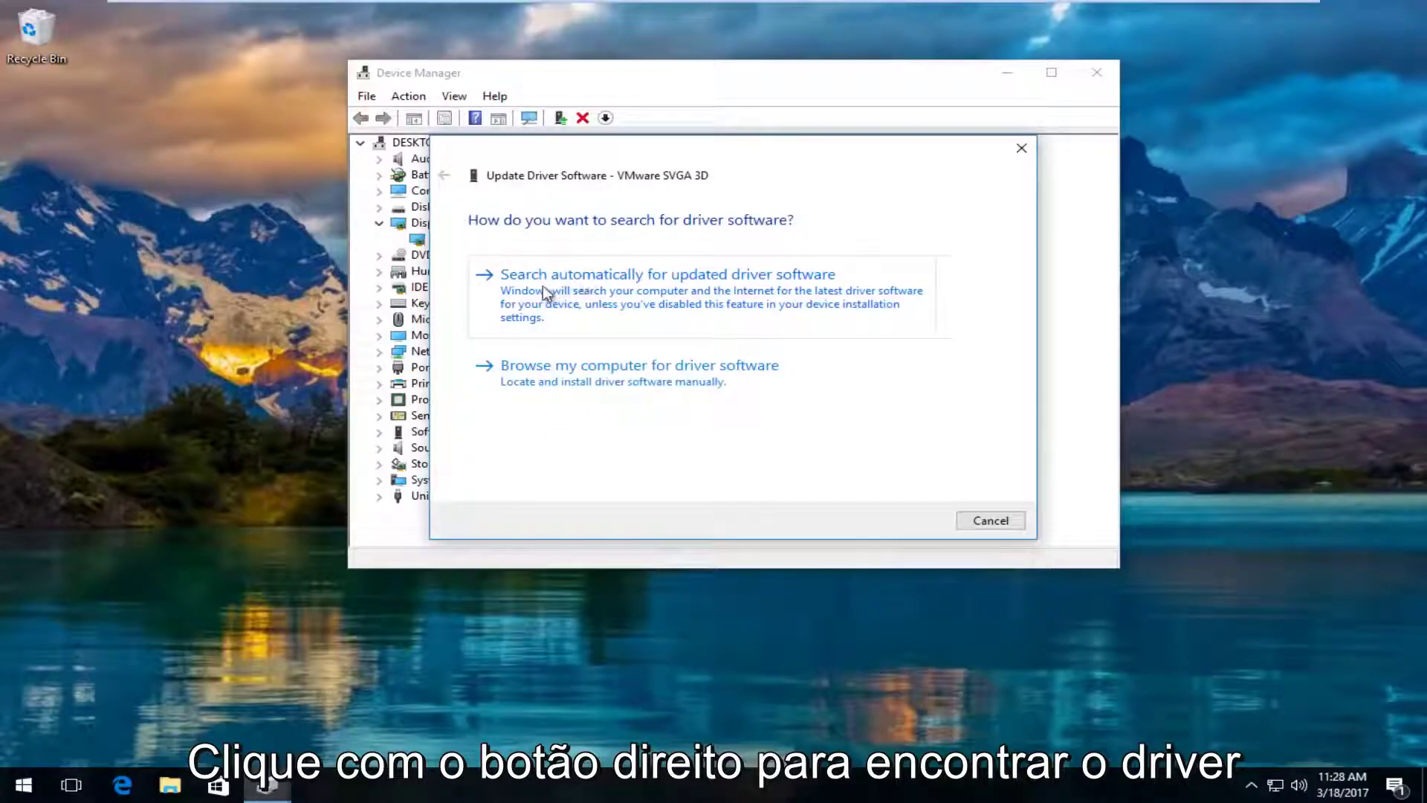
Search automatically for updated drivers, then back out and close the Update Driver Software dialog
left_click(657, 289)
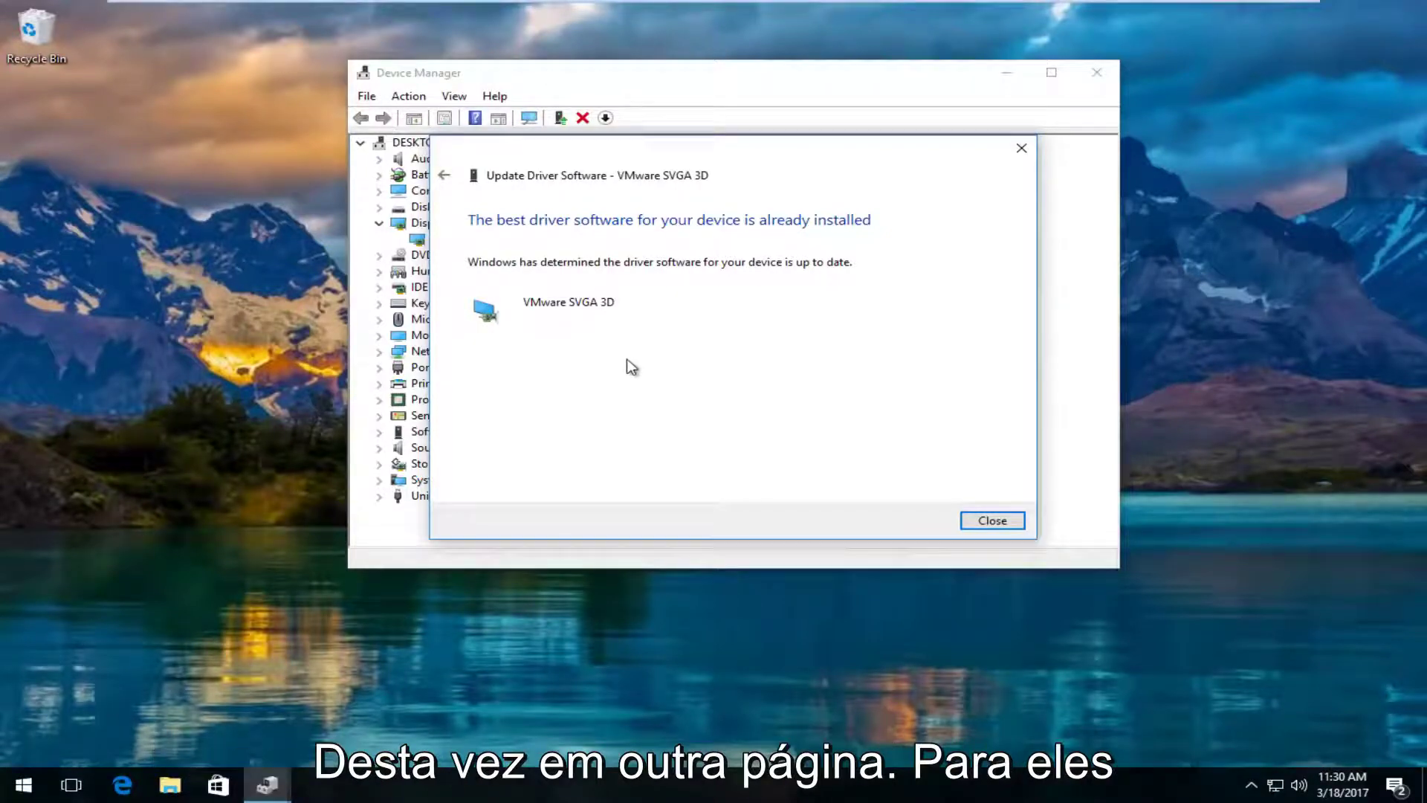
left_click(443, 178)
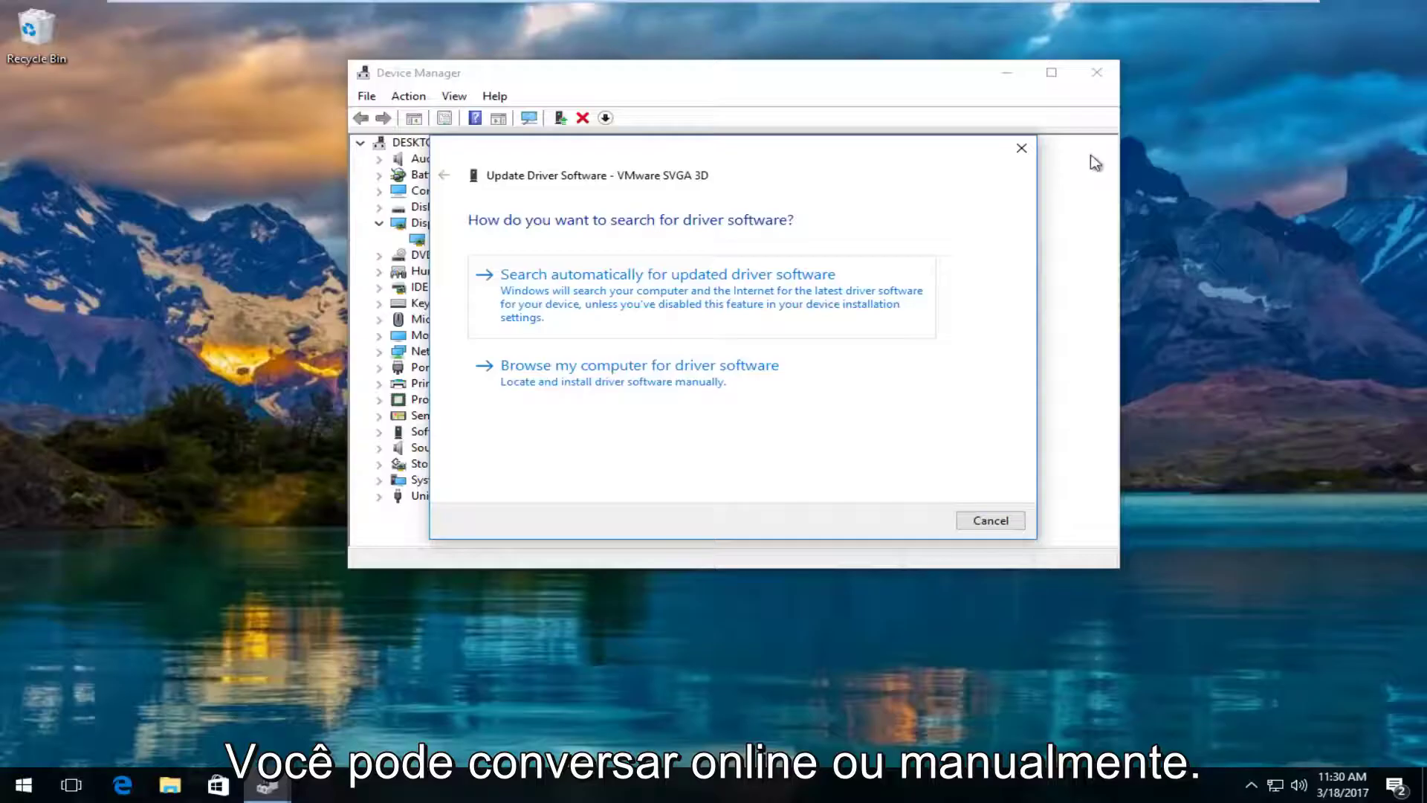
left_click(1019, 154)
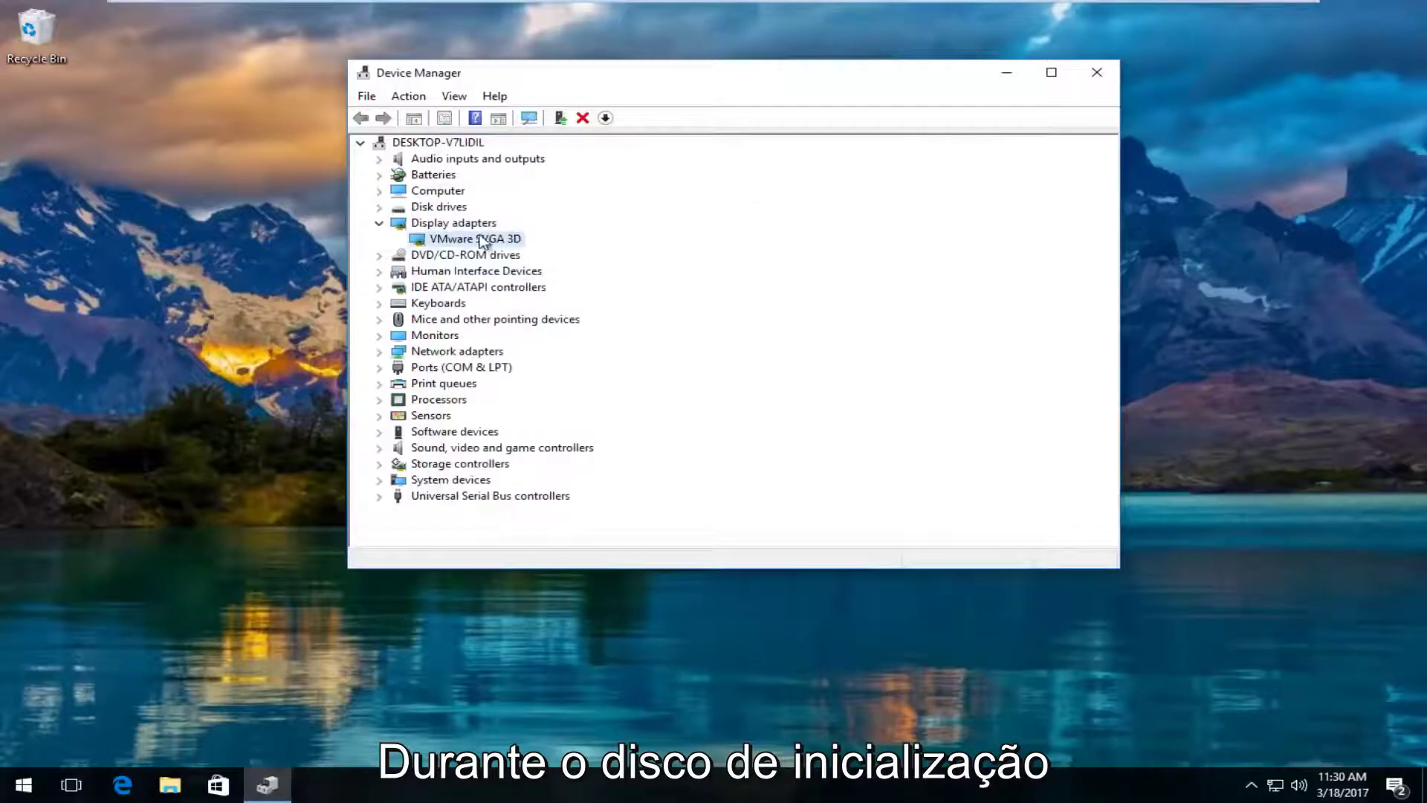
View the VMware SVGA 3D adapter's Driver details in Properties, then close Device Manager
right_click(455, 243)
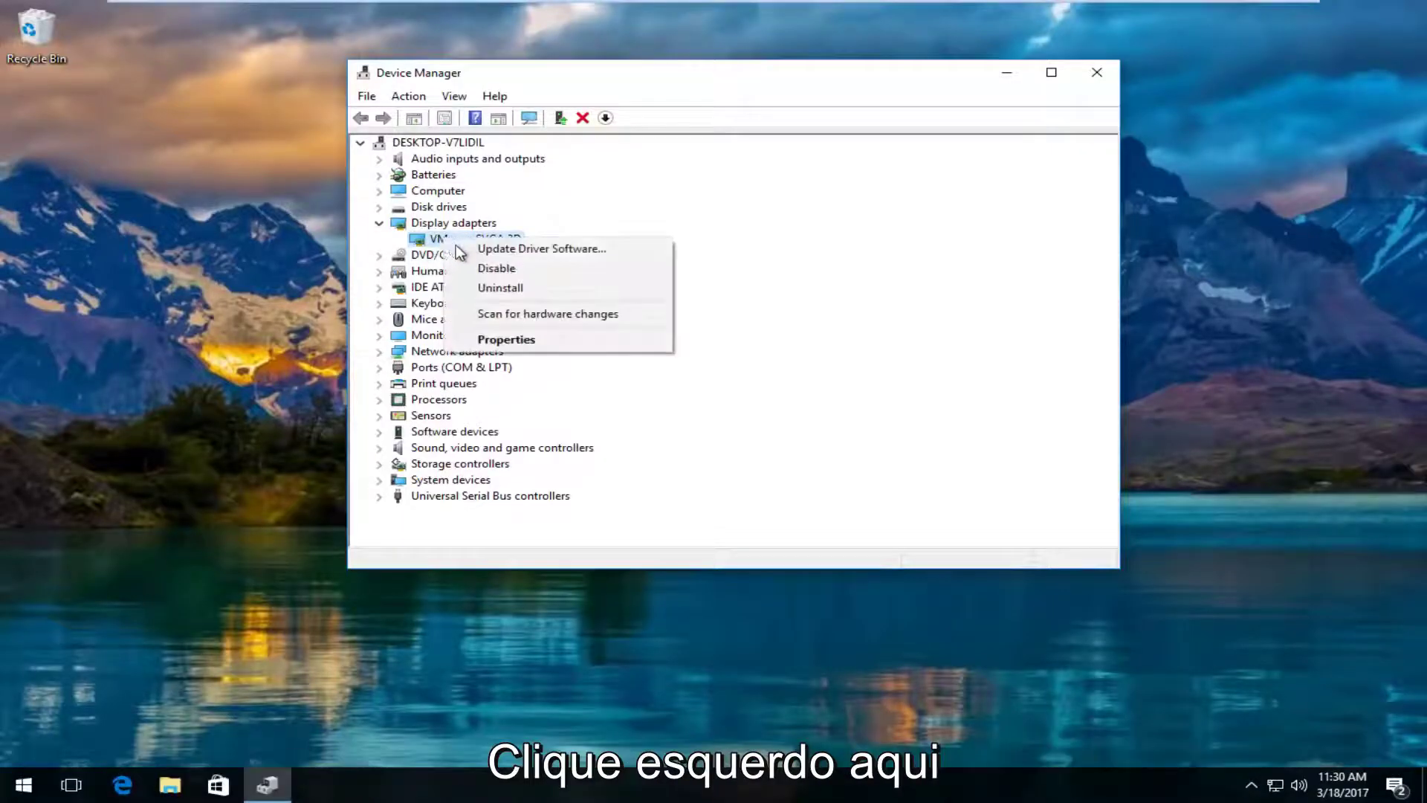
left_click(493, 340)
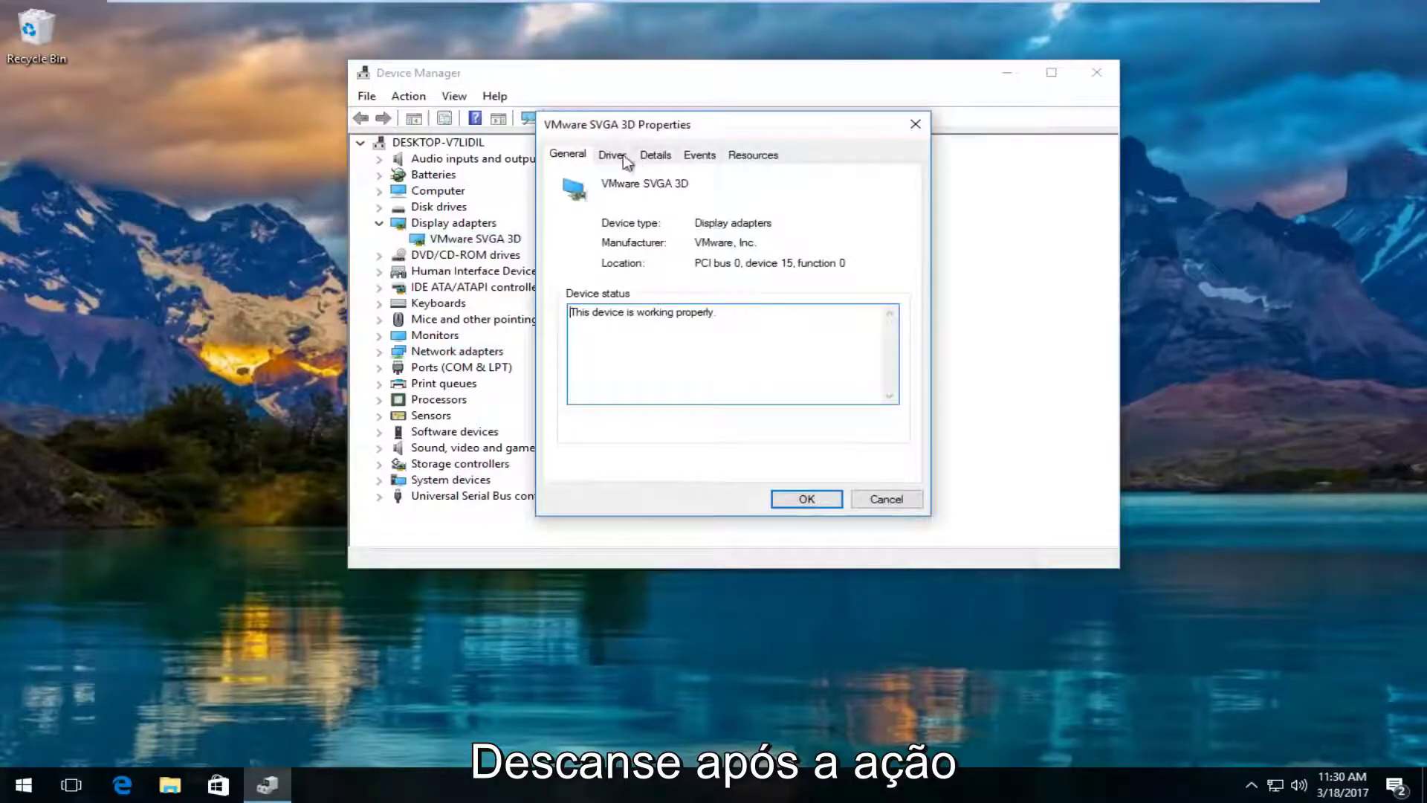
left_click(611, 156)
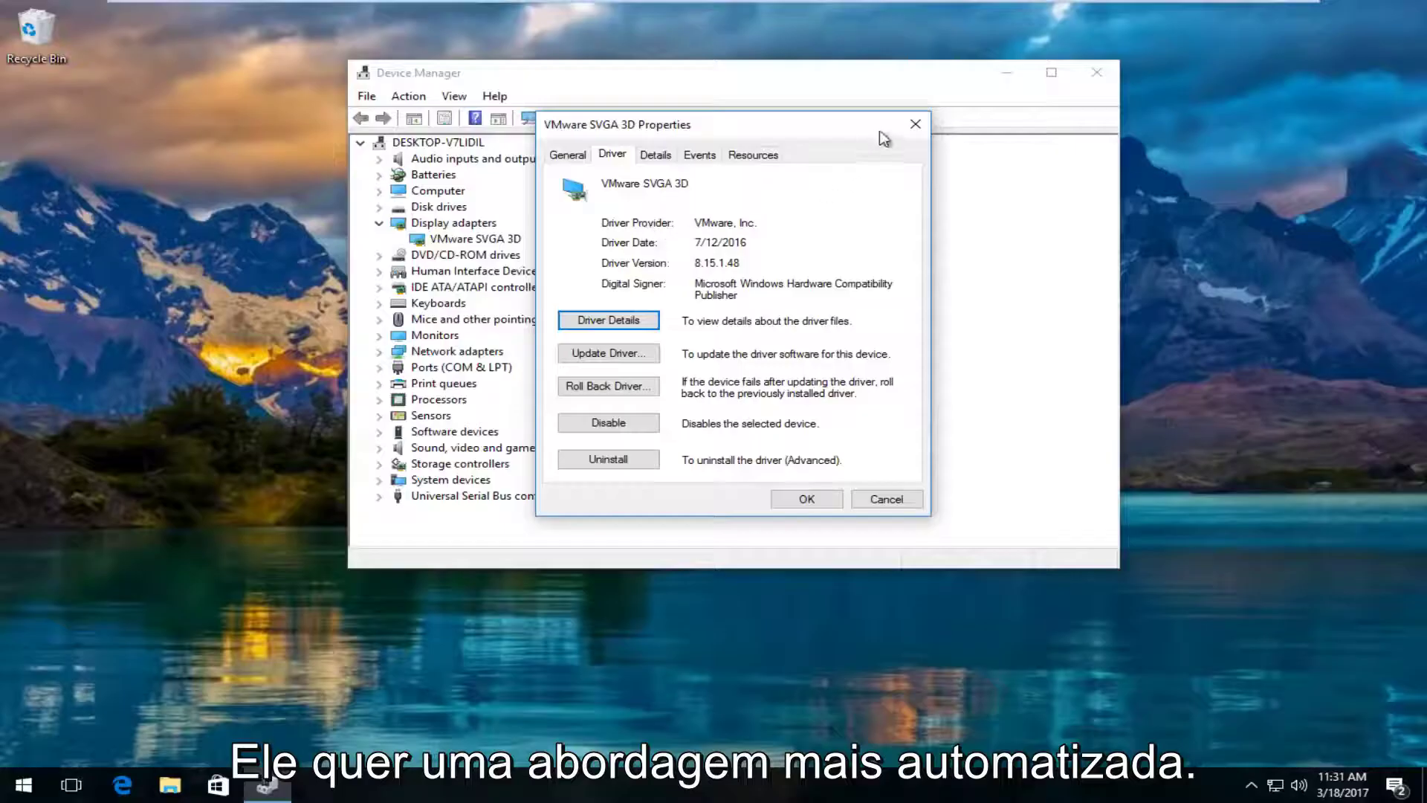
left_click(915, 128)
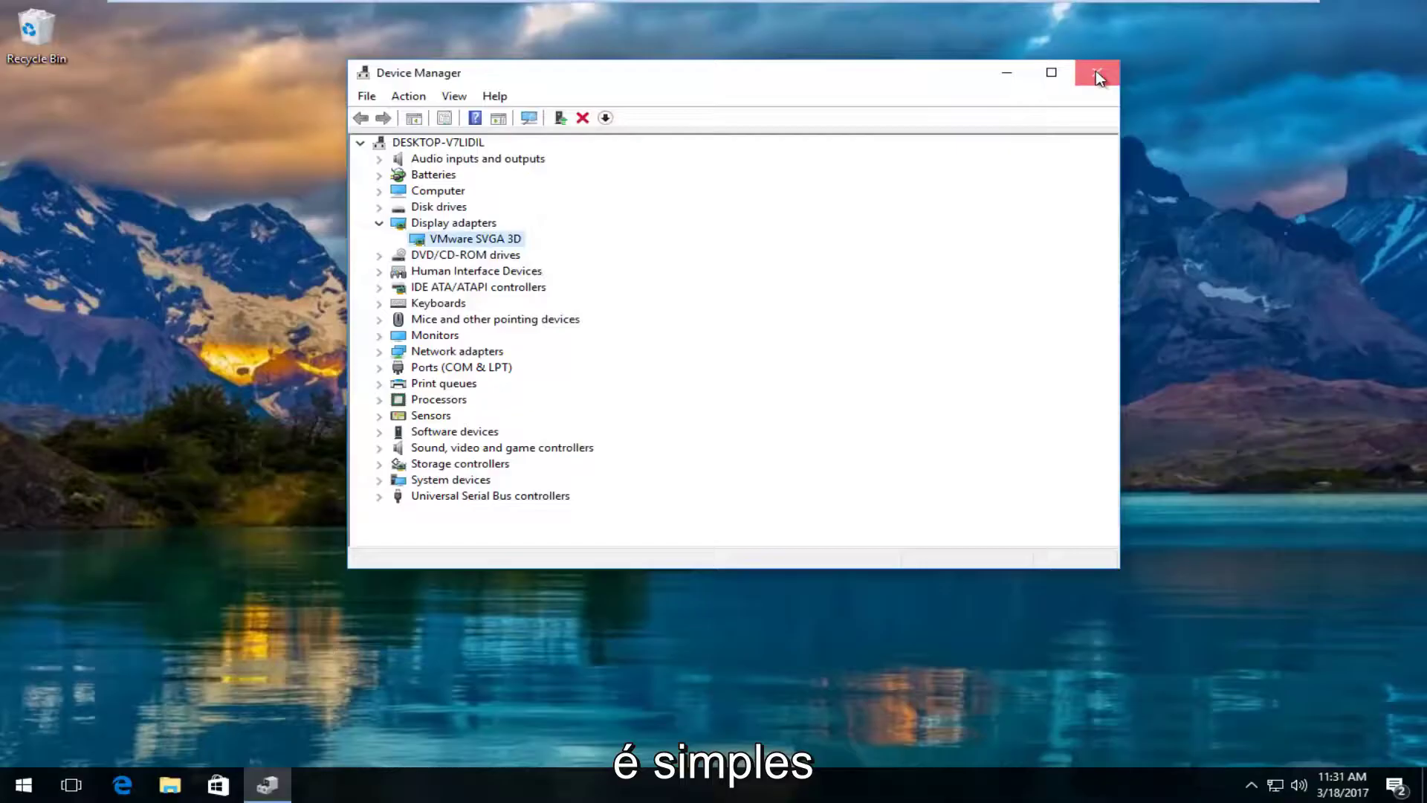
left_click(1098, 76)
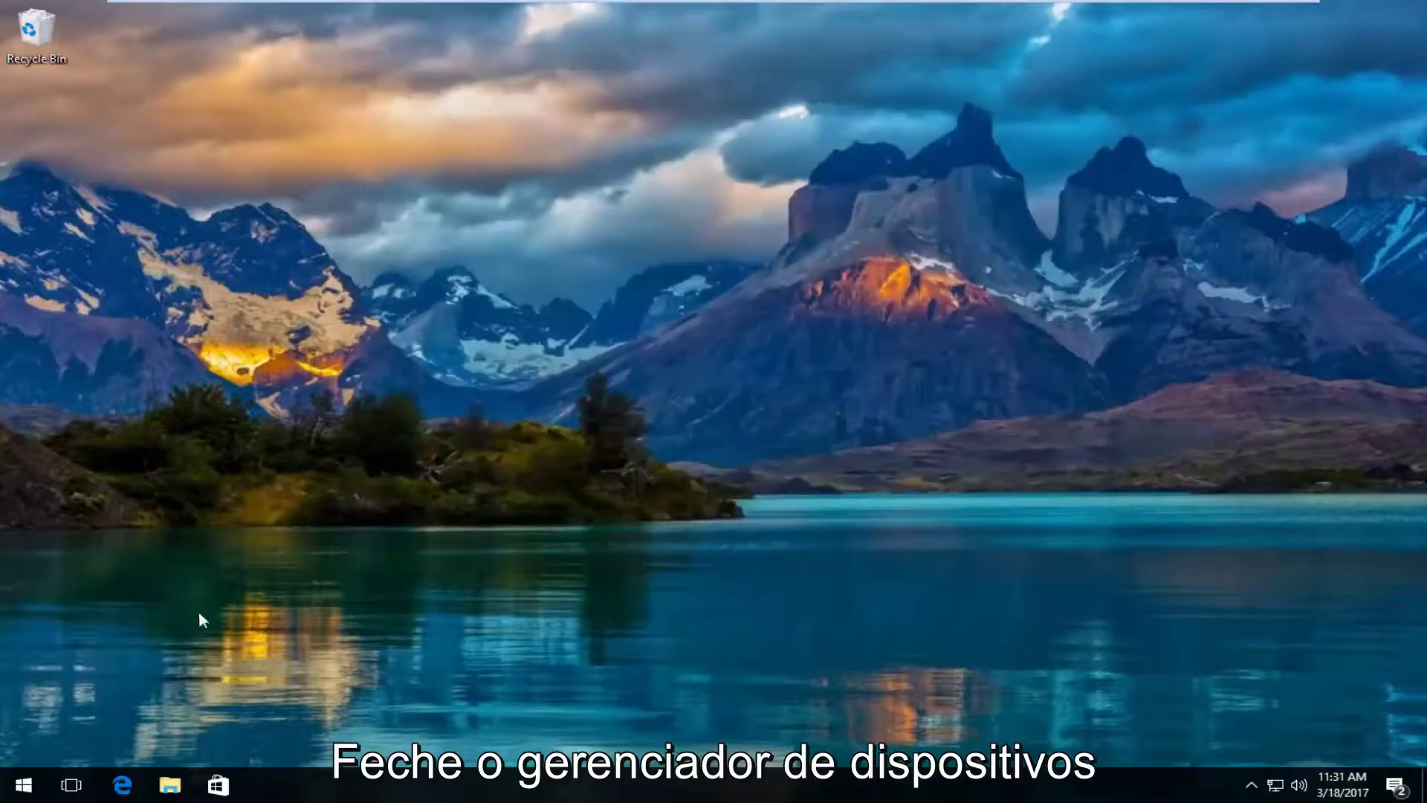
Launch Edge, go to google.com and search for 'amd driver update'
left_click(122, 785)
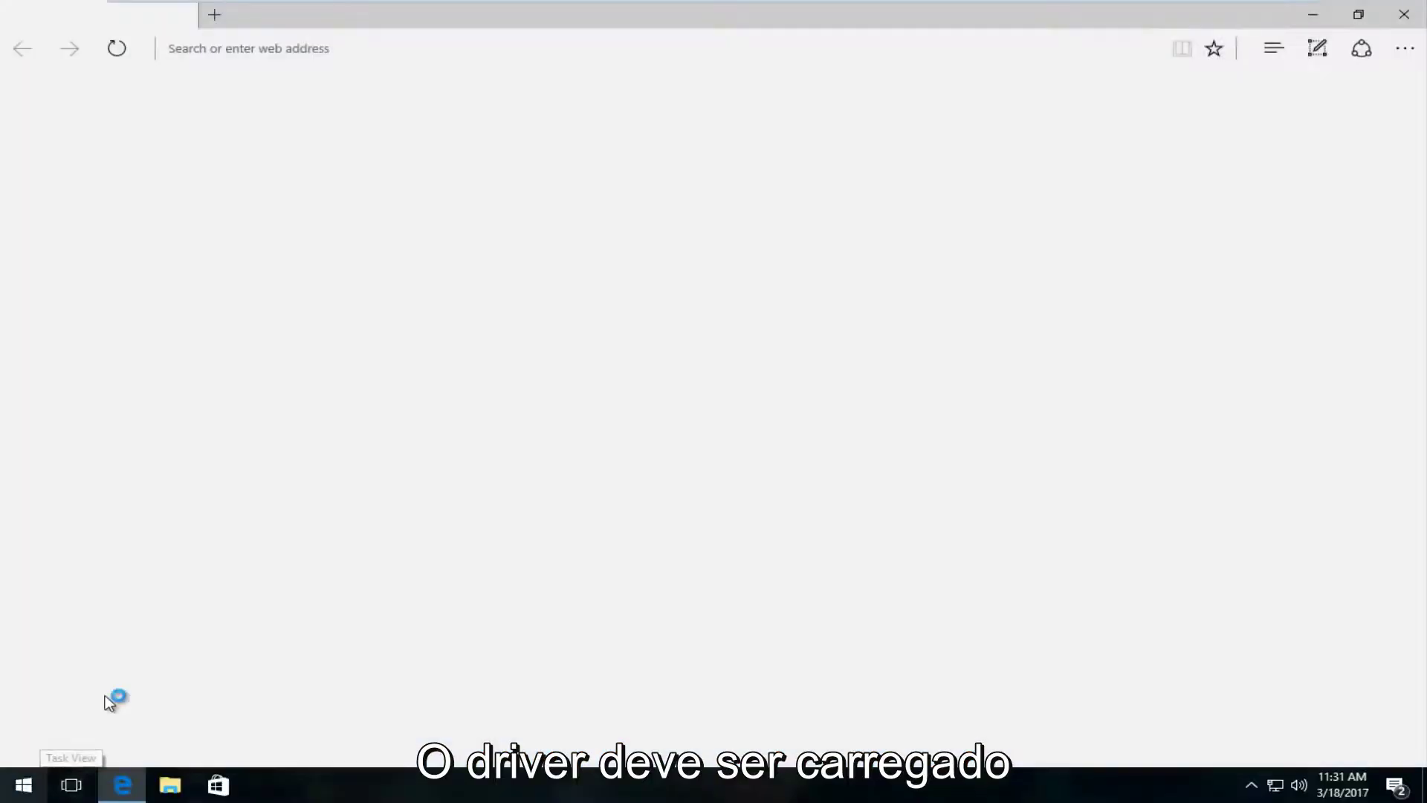
type("google.com")
key("Return")
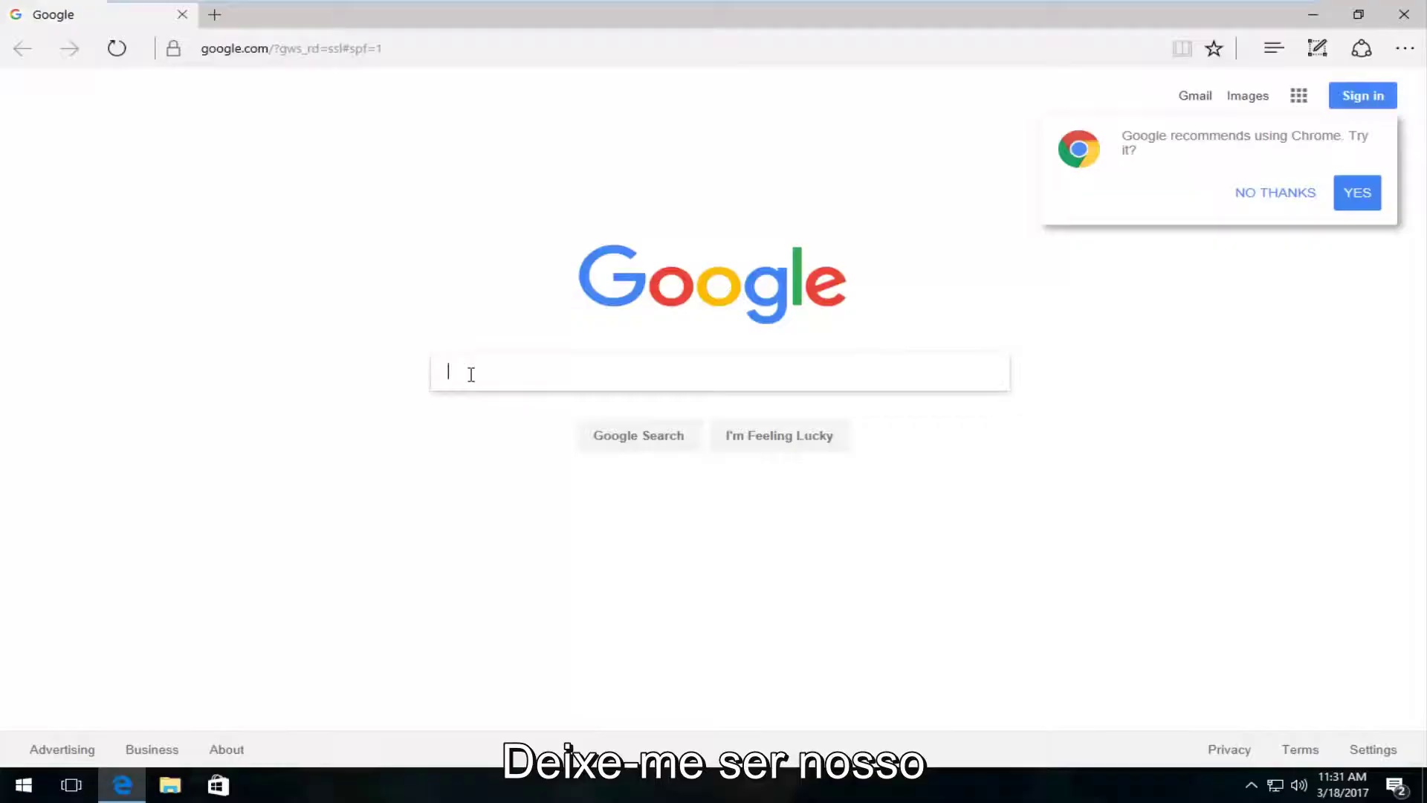
type("amd ")
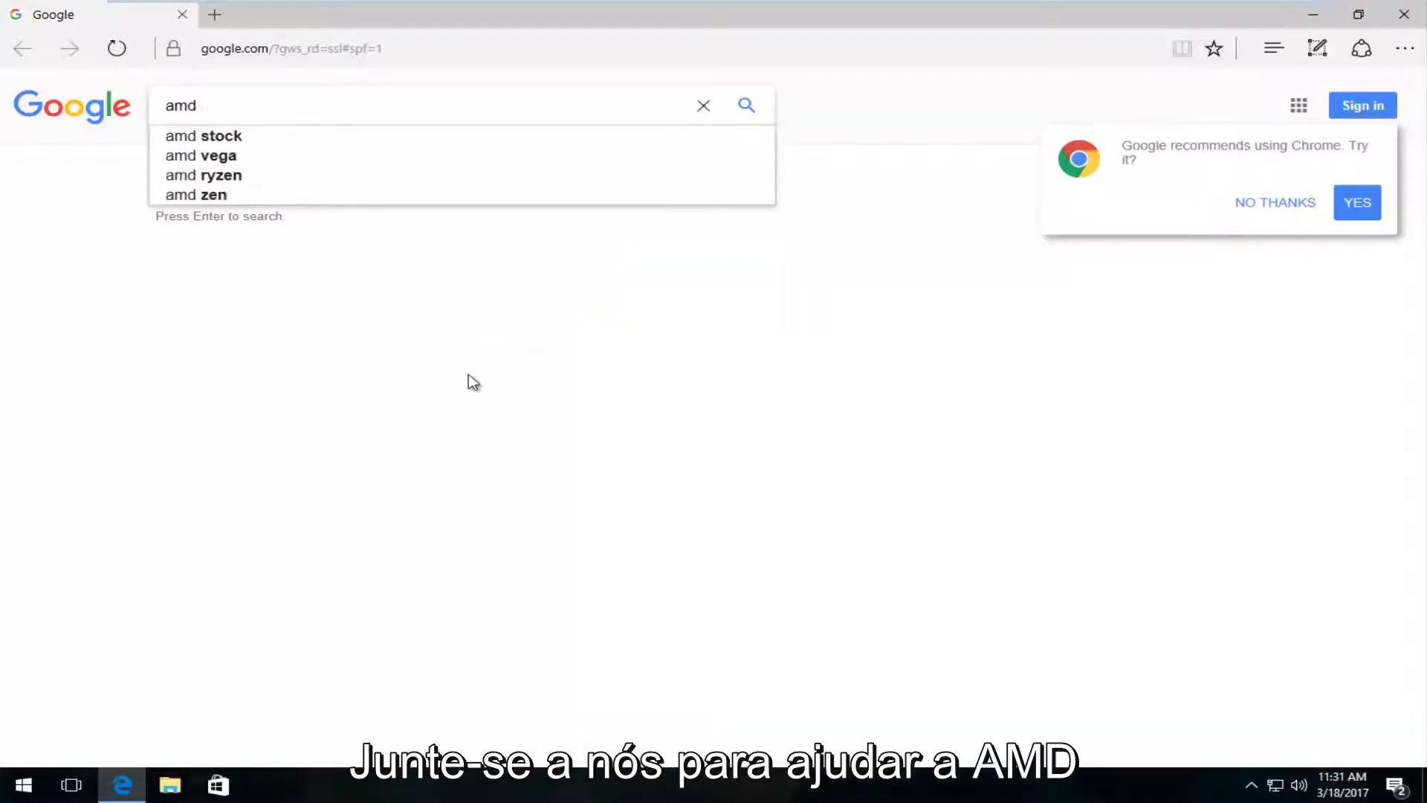
type("dr")
type("iver ")
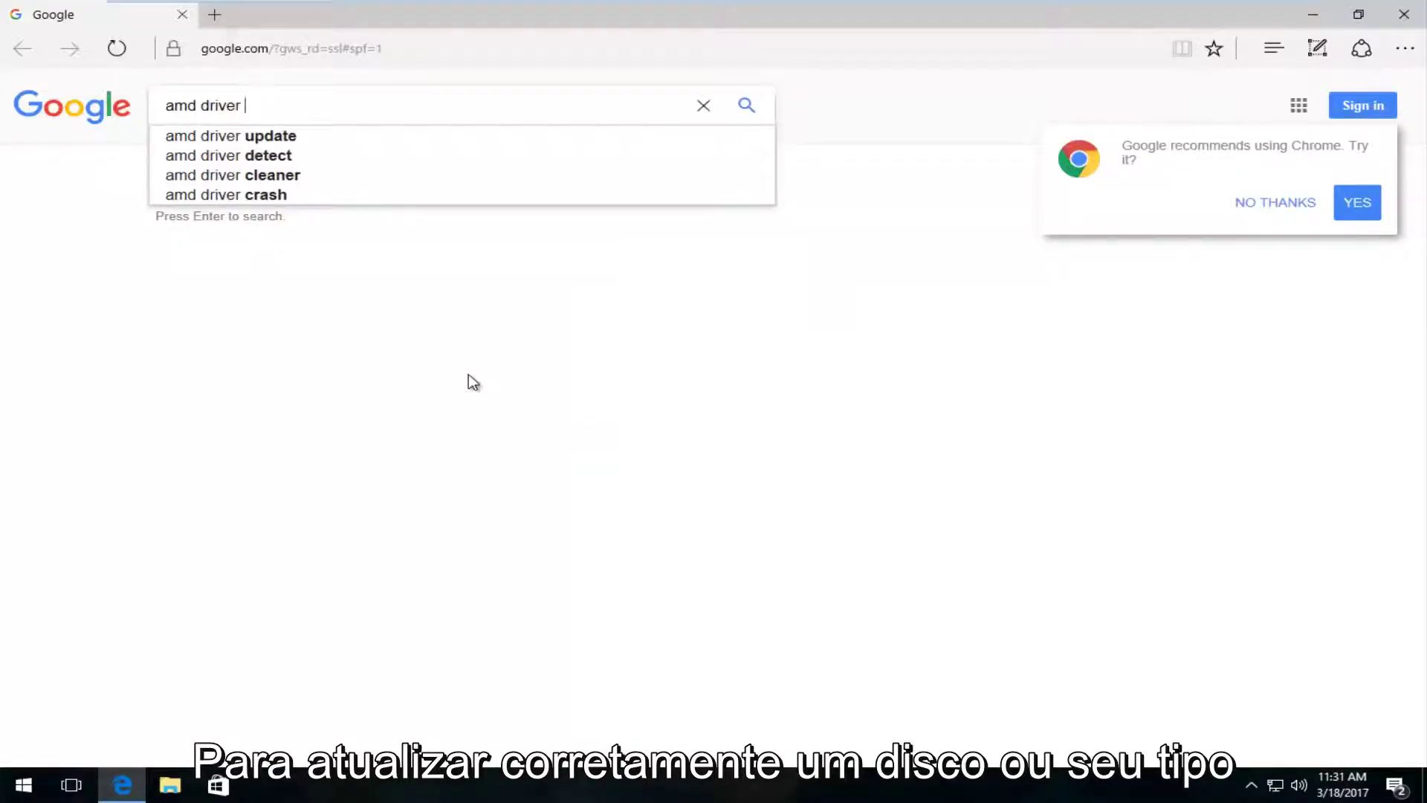
type("u[pd")
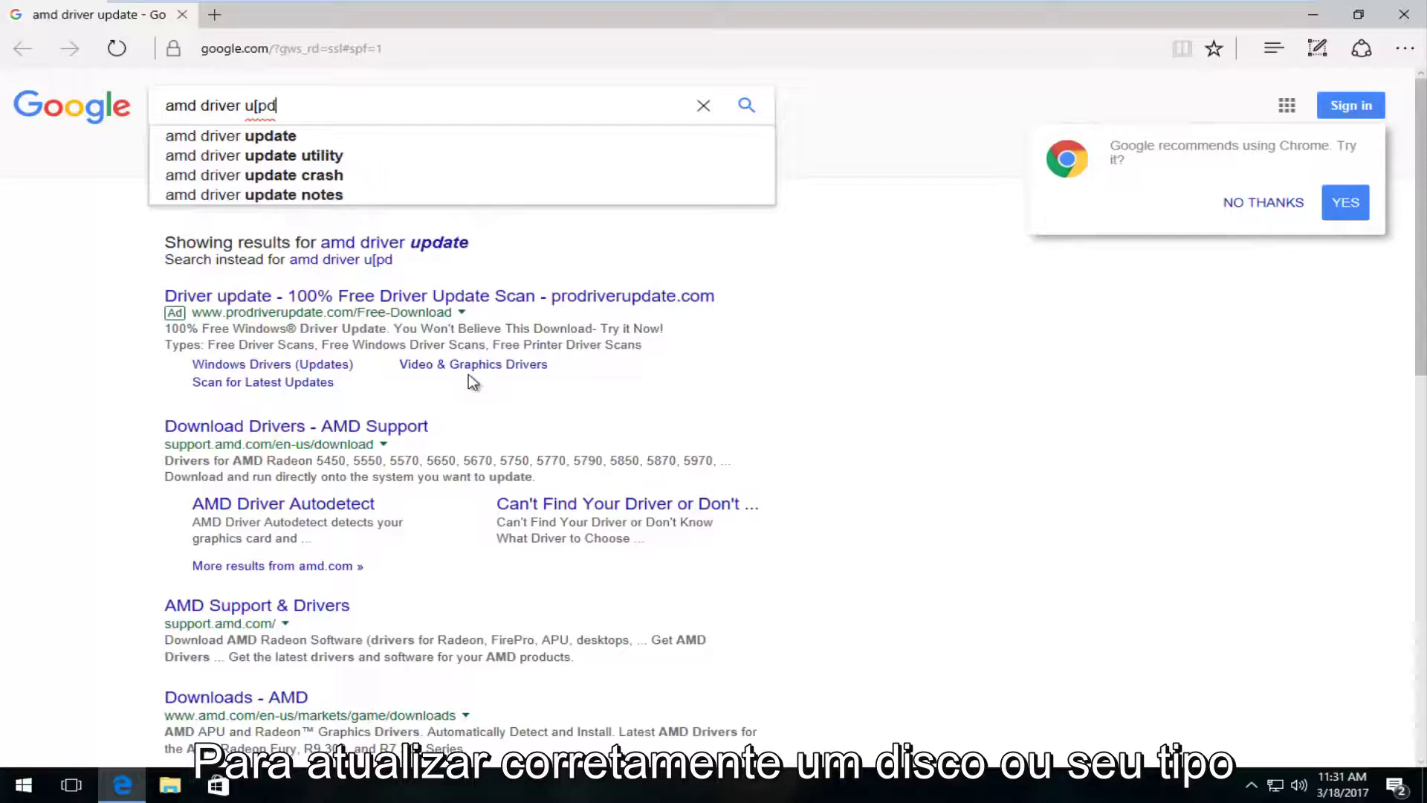
key("BackSpace")
type("pdate")
key("Return")
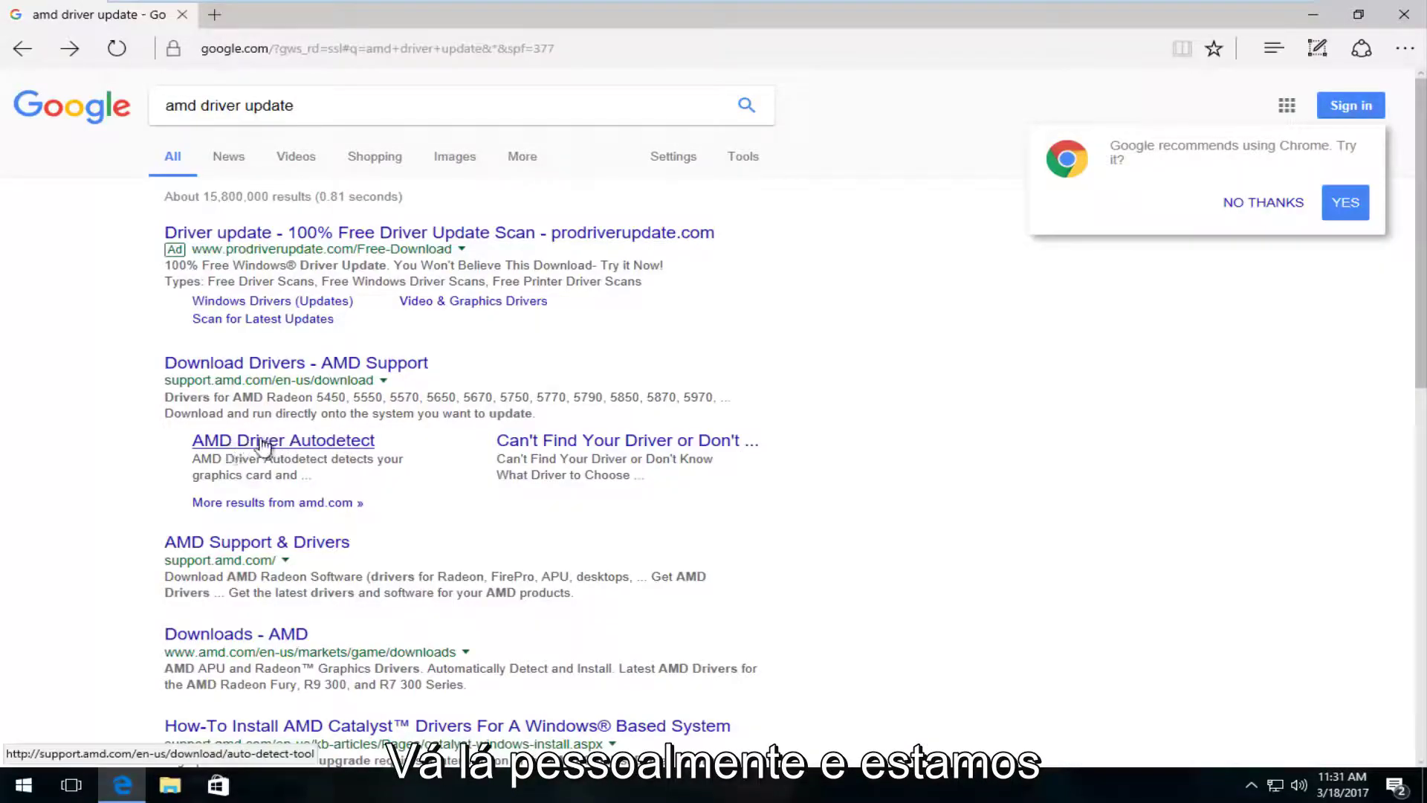
Open the AMD Driver Autodetect page and download the Autodetect tool
left_click(287, 444)
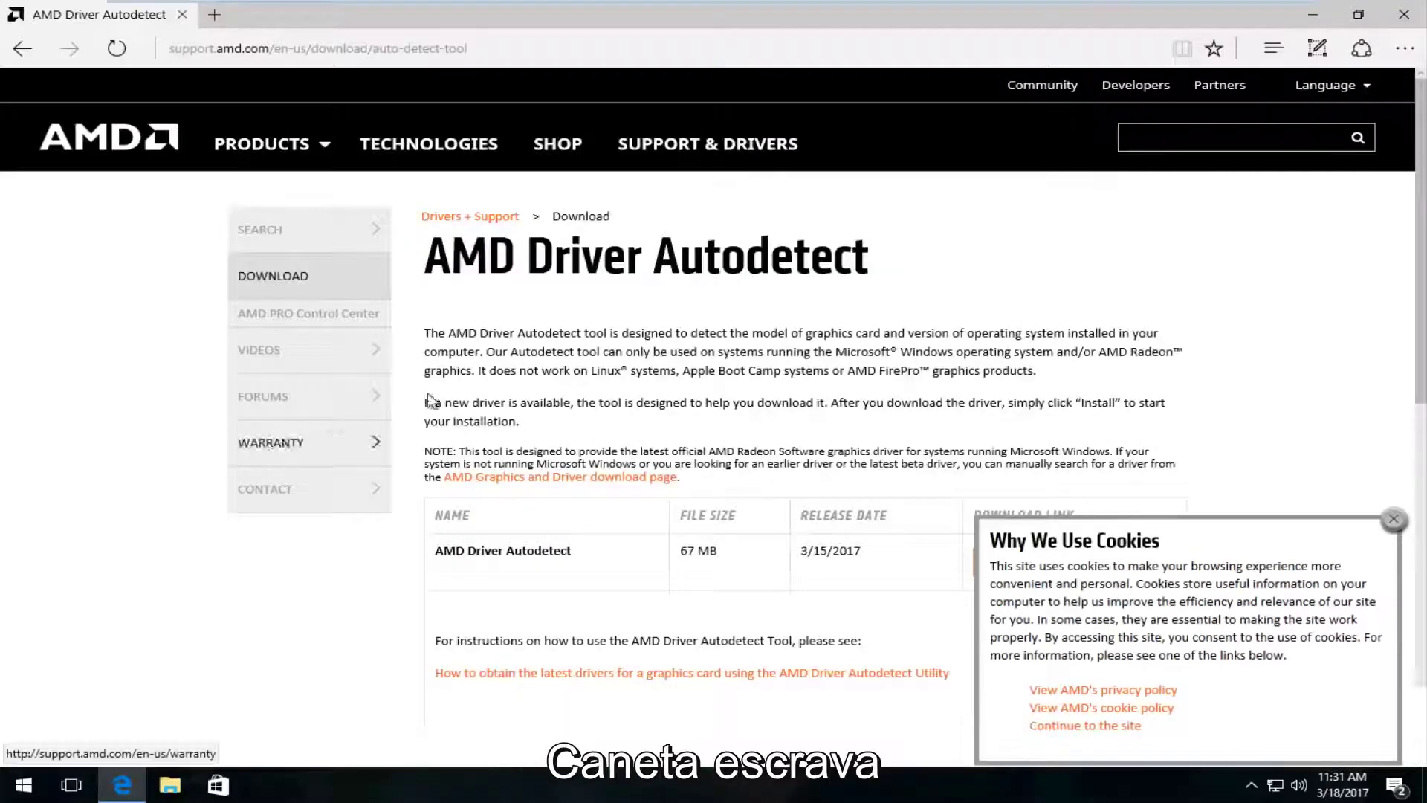
scroll(457, 375, "down", 3)
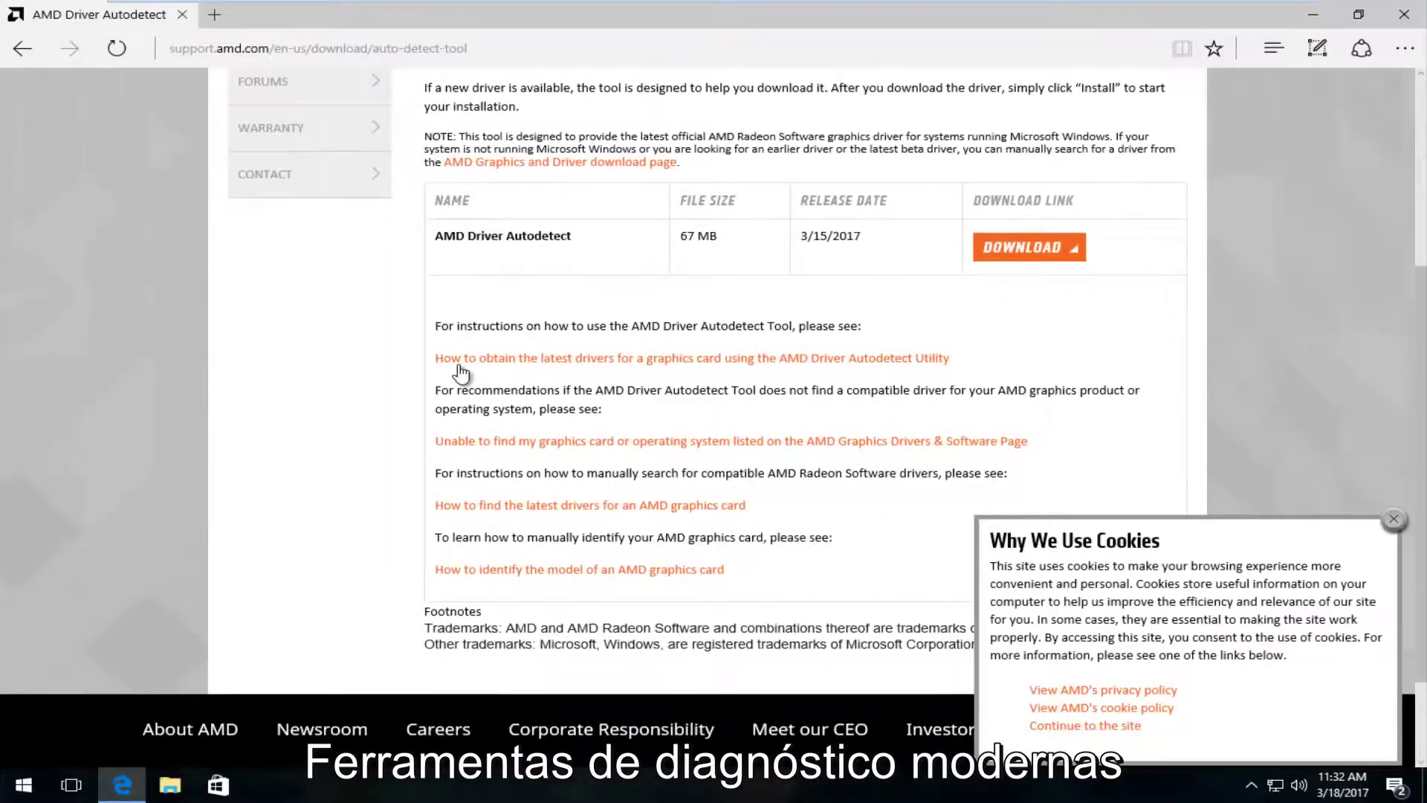
scroll(460, 372, "up", 1)
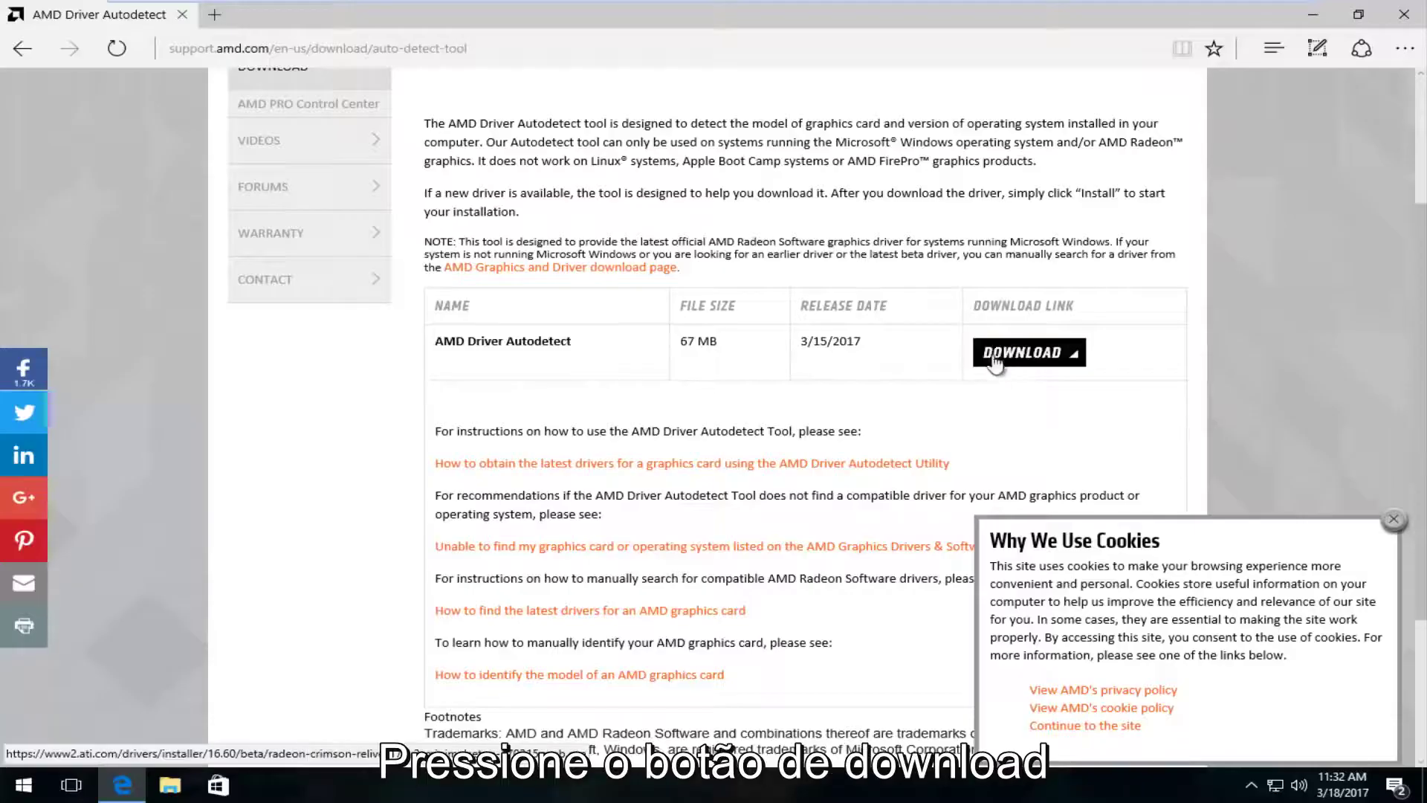
left_click(996, 363)
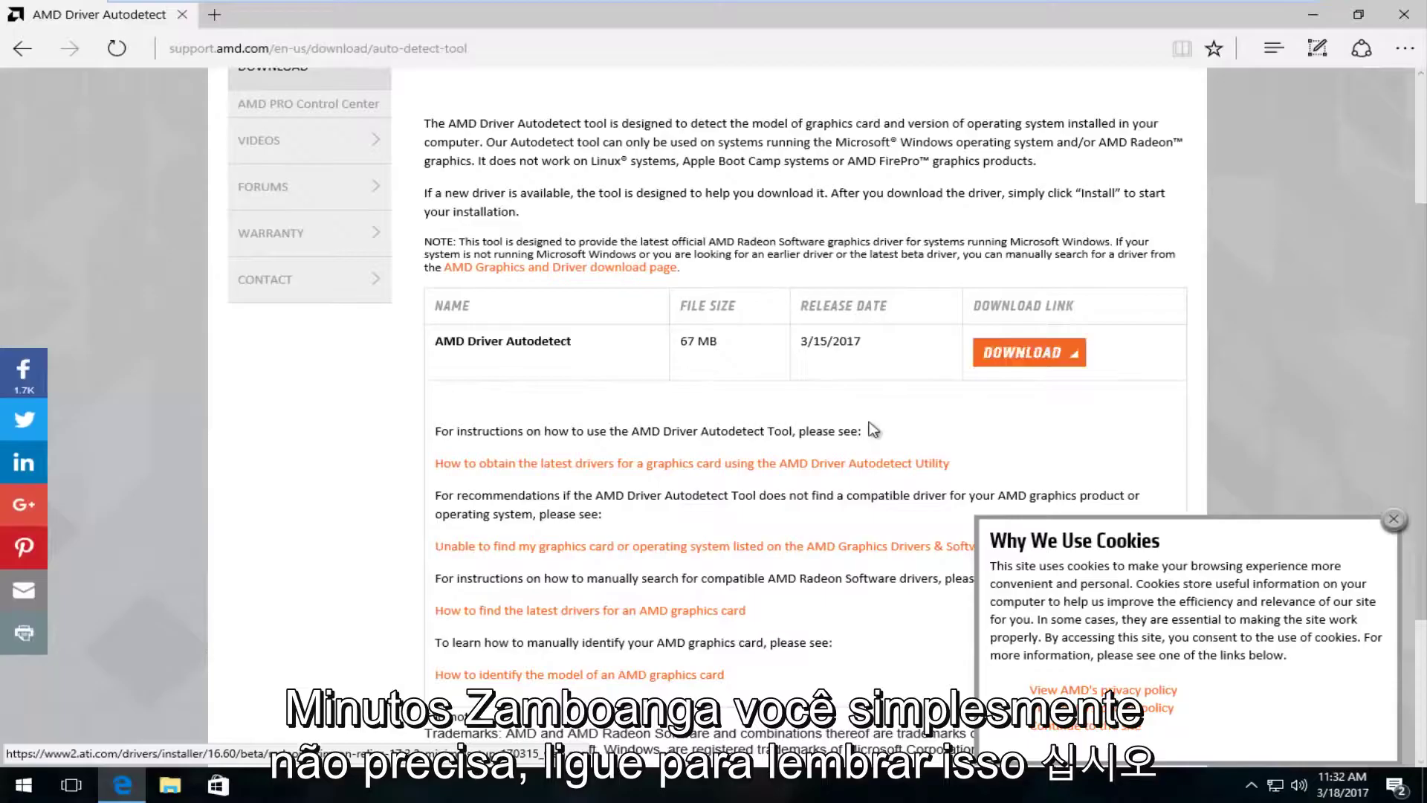
scroll(859, 421, "up", 2)
scroll(837, 411, "down", 2)
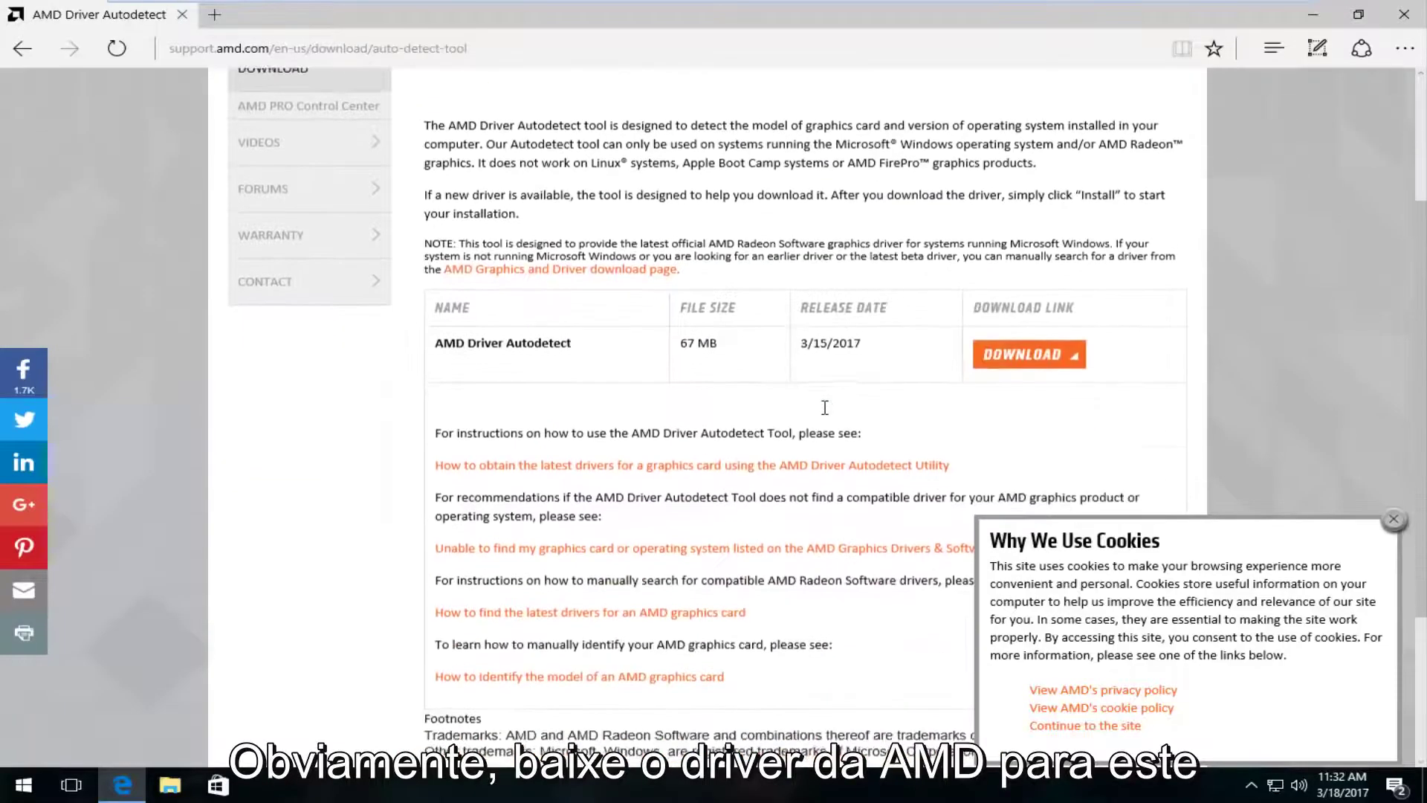
scroll(825, 407, "up", 2)
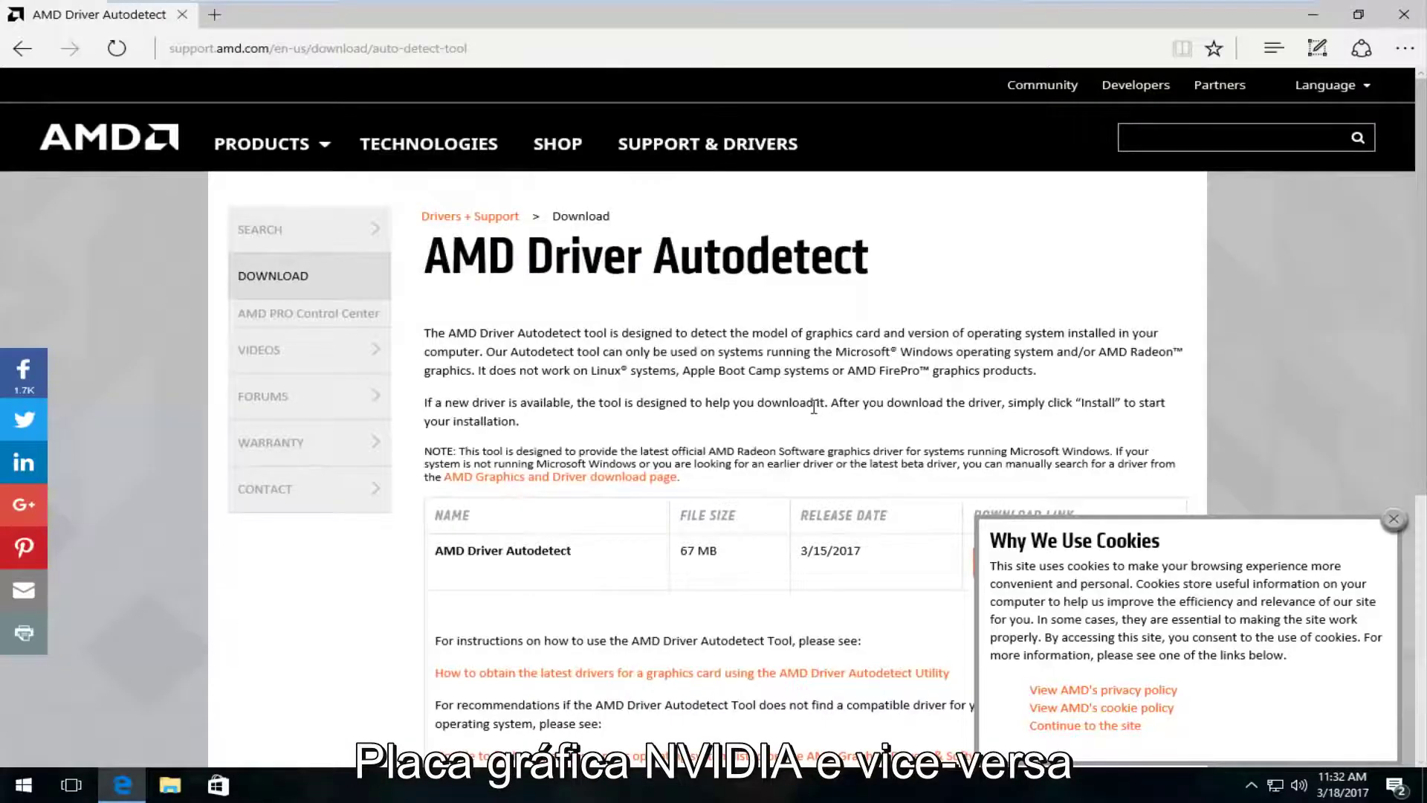
scroll(814, 408, "down", 3)
scroll(815, 407, "up", 3)
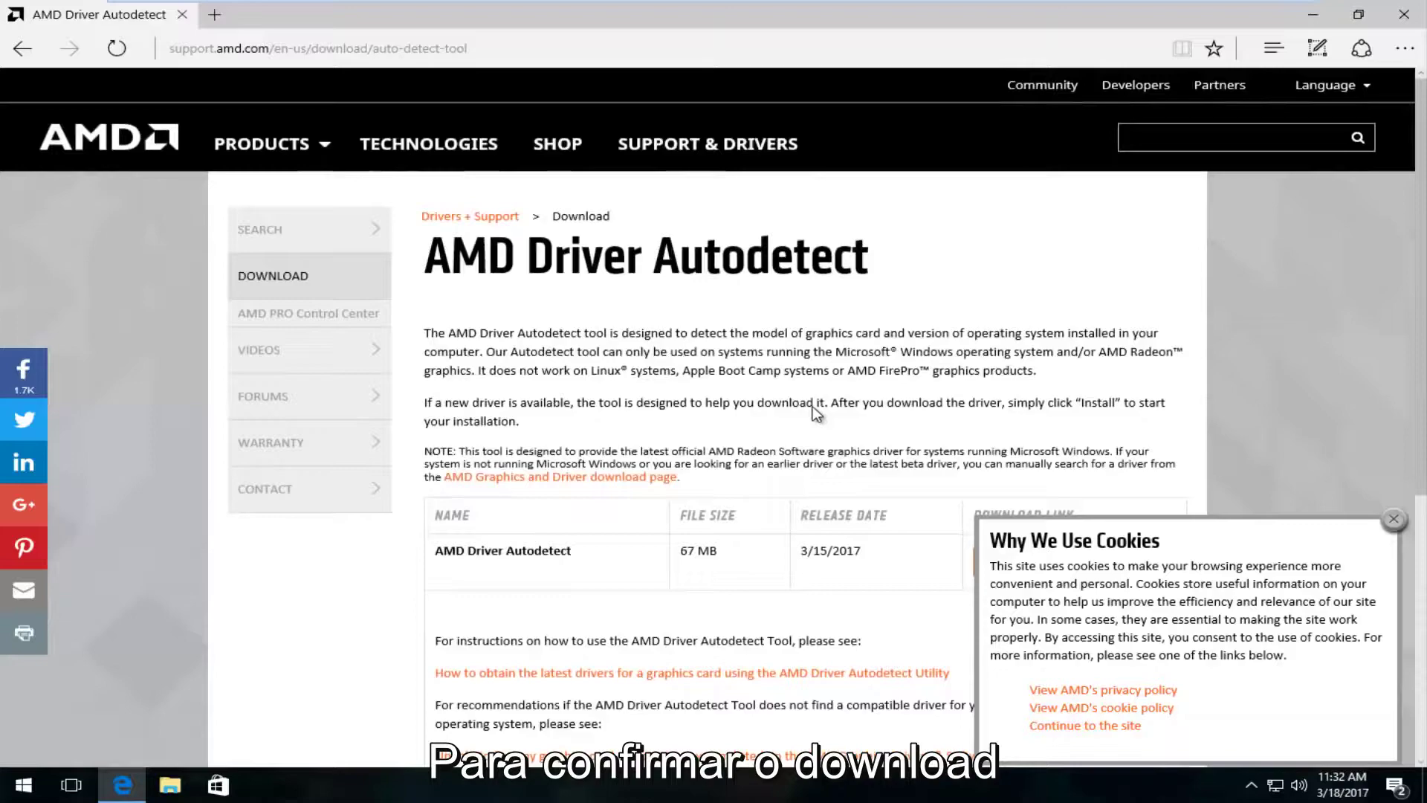
scroll(815, 411, "down", 3)
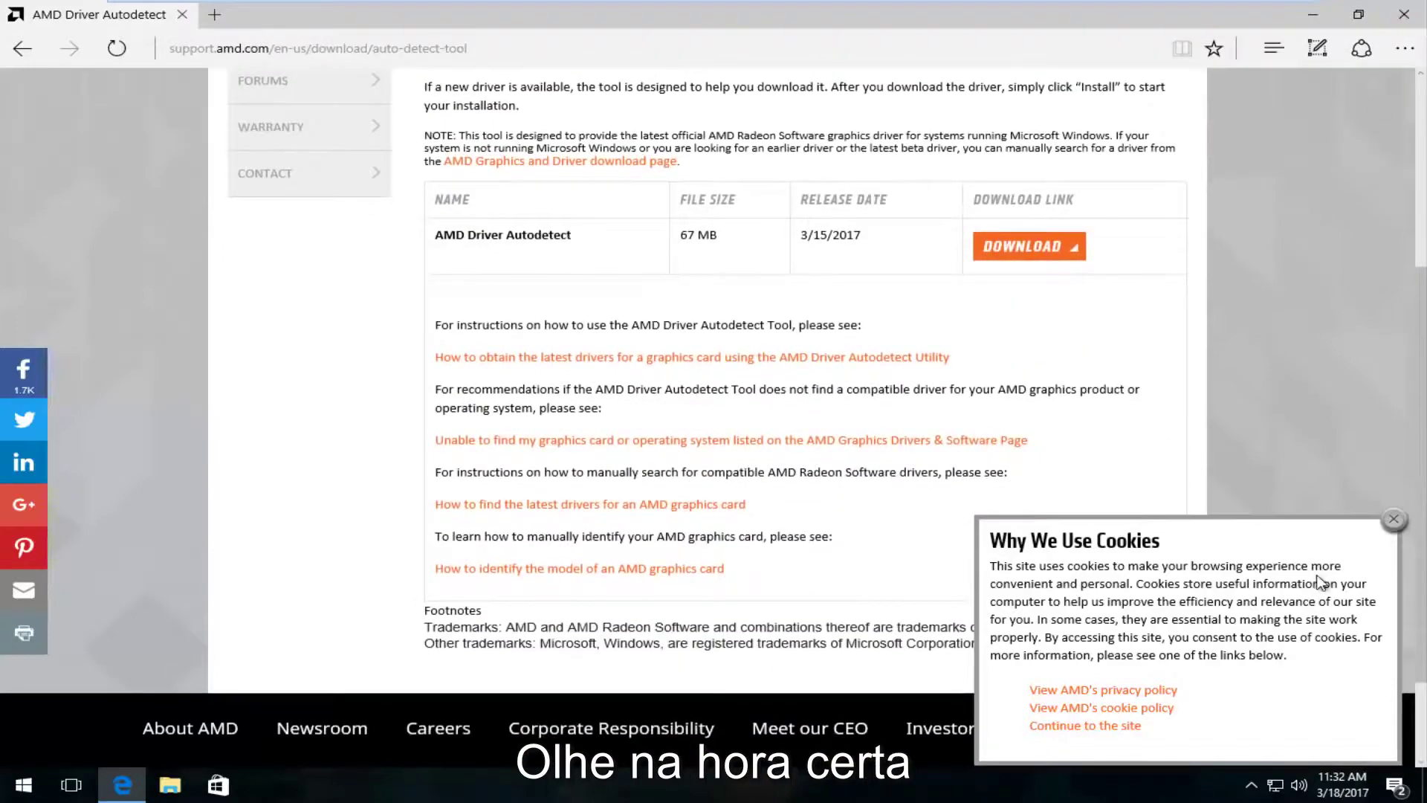